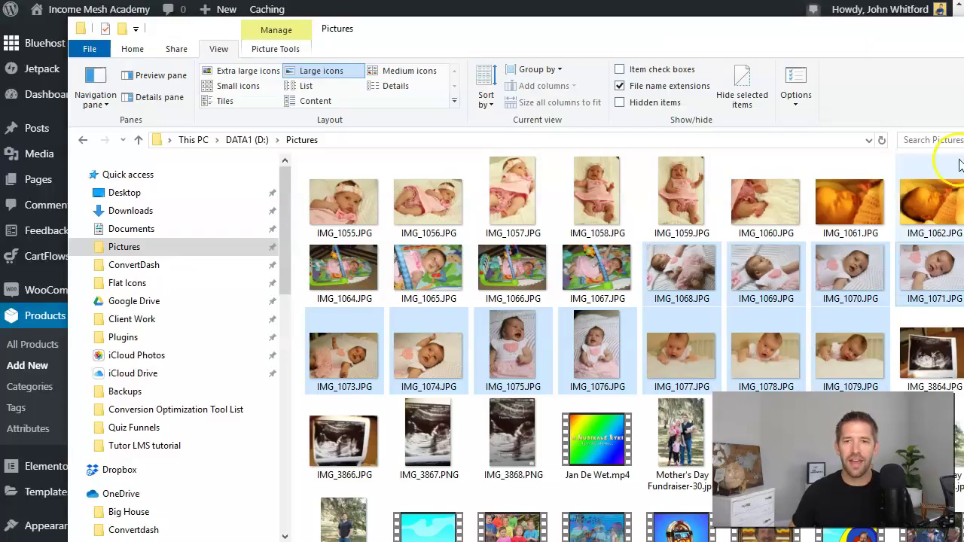
Move the File Explorer window aside and select IMG_1068.JPG through IMG_1072.JPG
{"action": "left_click_drag", "start_coordinate": [777, 19], "coordinate": [680, 0]}
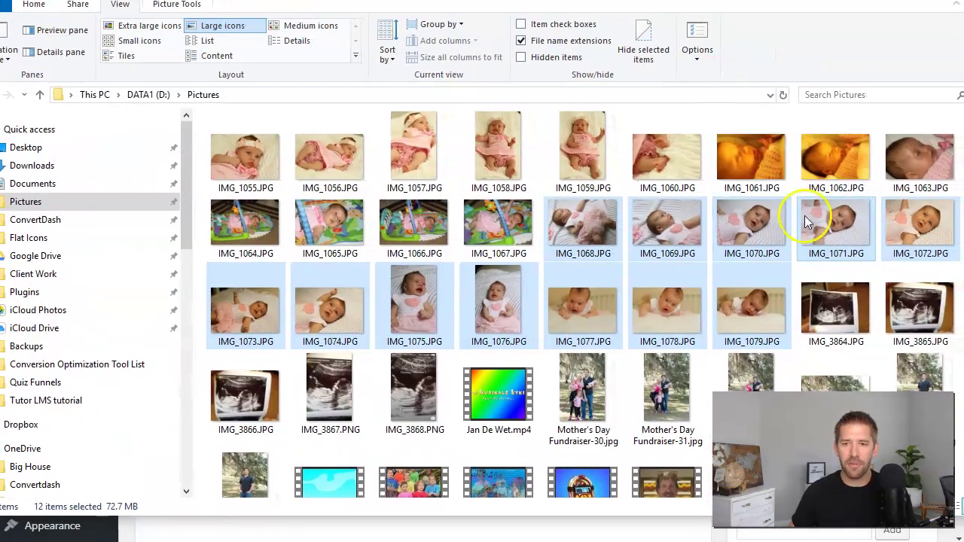
{"action": "left_click", "coordinate": [582, 225]}
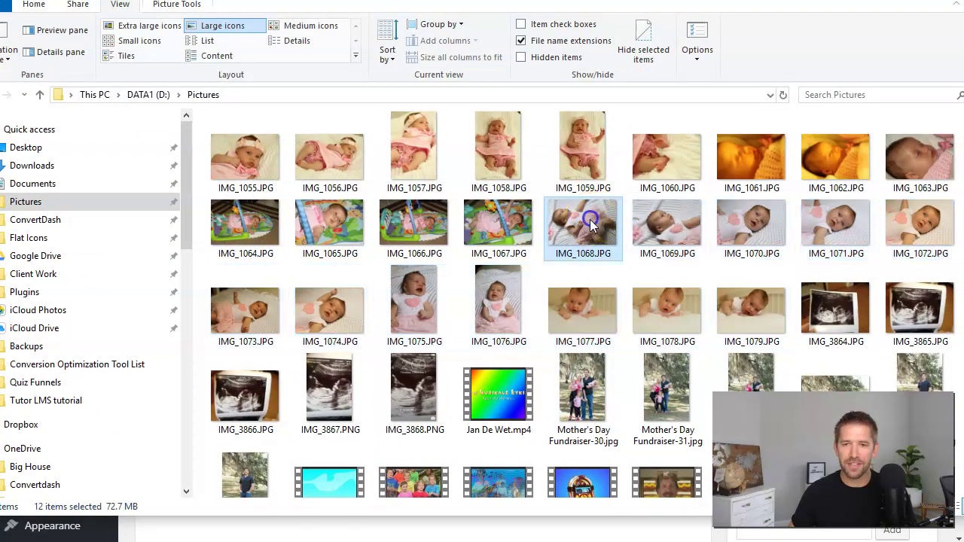
{"action": "left_click", "coordinate": [890, 258], "text": "shift"}
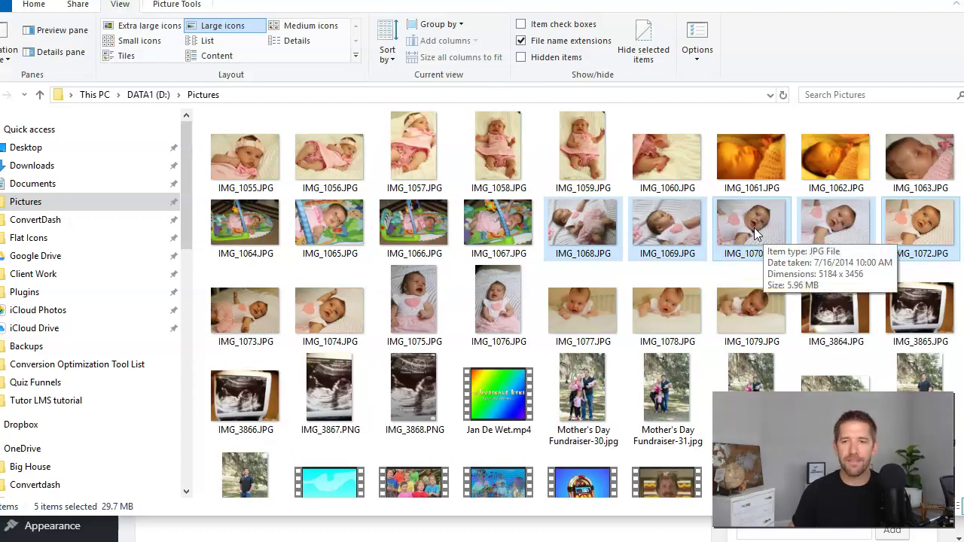
{"action": "left_click", "coordinate": [663, 227]}
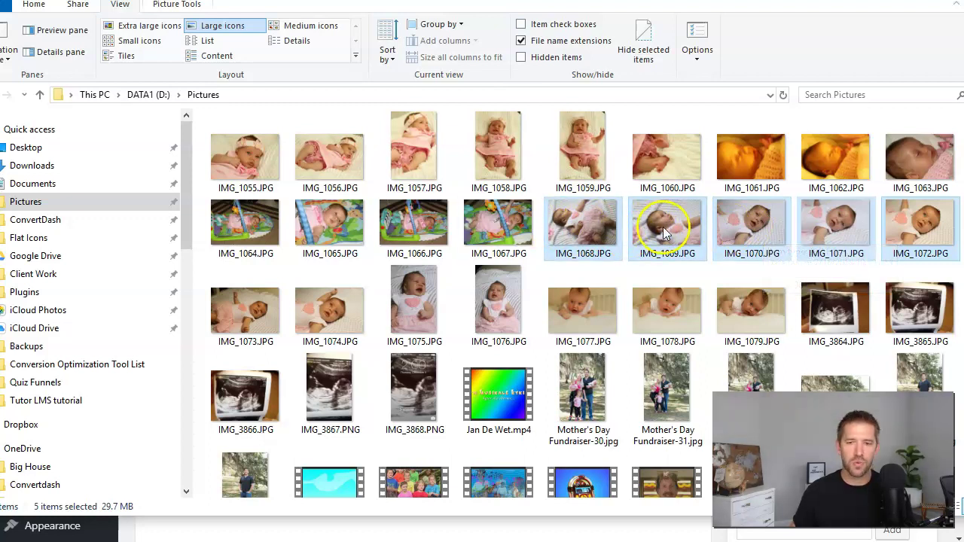
{"action": "left_click", "coordinate": [578, 222]}
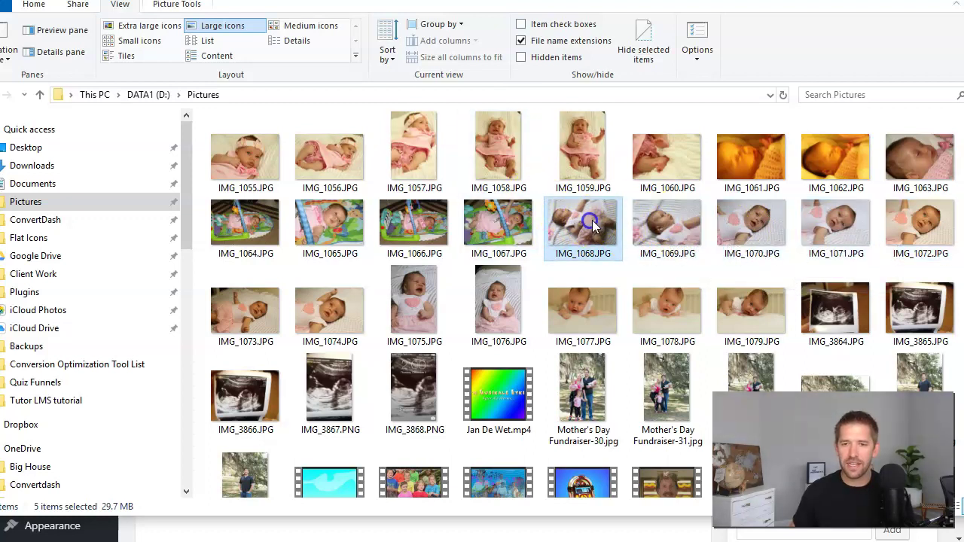
Reselect the five photos IMG_1068 to IMG_1072, then dismiss the right-click menu
{"action": "left_click", "coordinate": [670, 226], "text": "ctrl"}
{"action": "left_click", "coordinate": [783, 236], "text": "ctrl"}
{"action": "left_click", "coordinate": [843, 230], "text": "ctrl"}
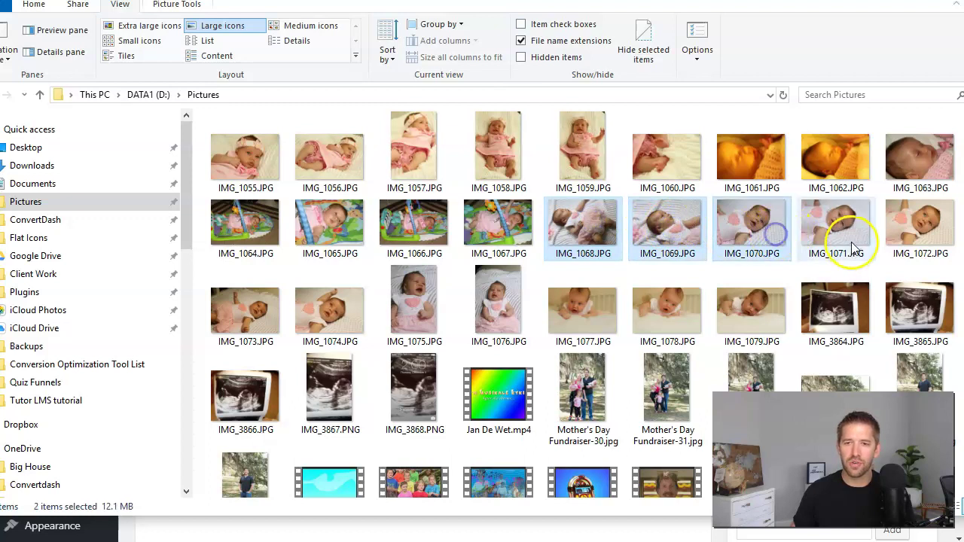
{"action": "left_click", "coordinate": [915, 230], "text": "ctrl"}
{"action": "right_click", "coordinate": [777, 233]}
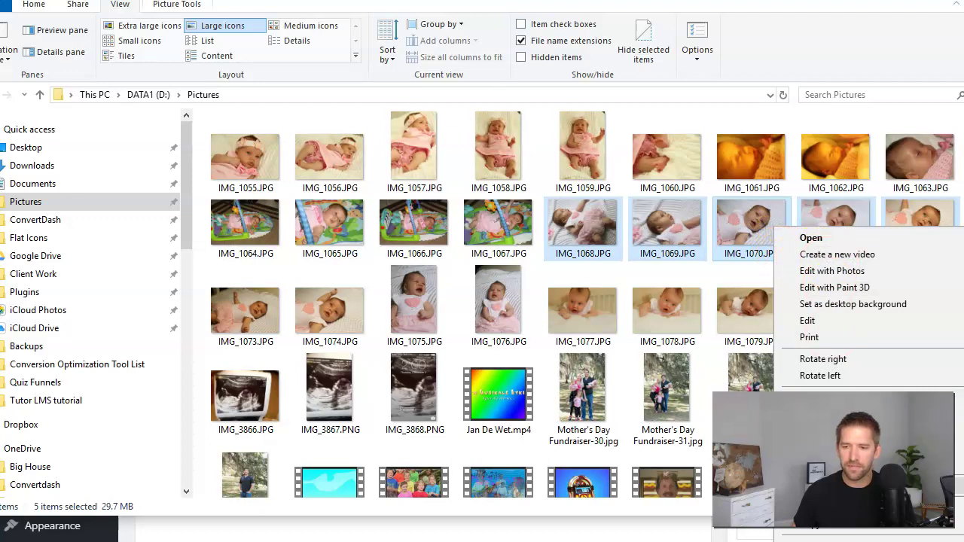
{"action": "left_click", "coordinate": [835, 60]}
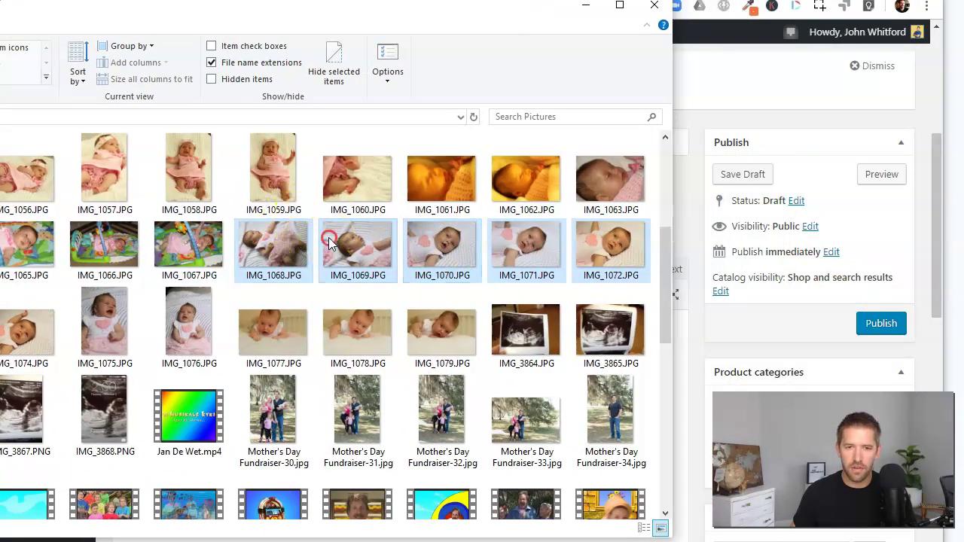
Compress the five photos into Newborn Photos.zip and return to the WordPress product page
{"action": "right_click", "coordinate": [329, 240]}
{"action": "mouse_move", "coordinate": [398, 500]}
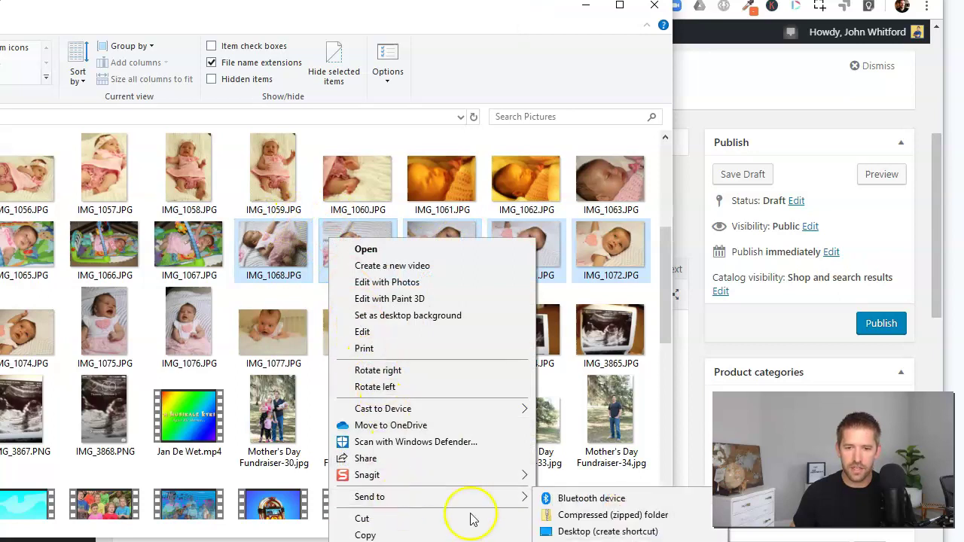
{"action": "left_click", "coordinate": [625, 517]}
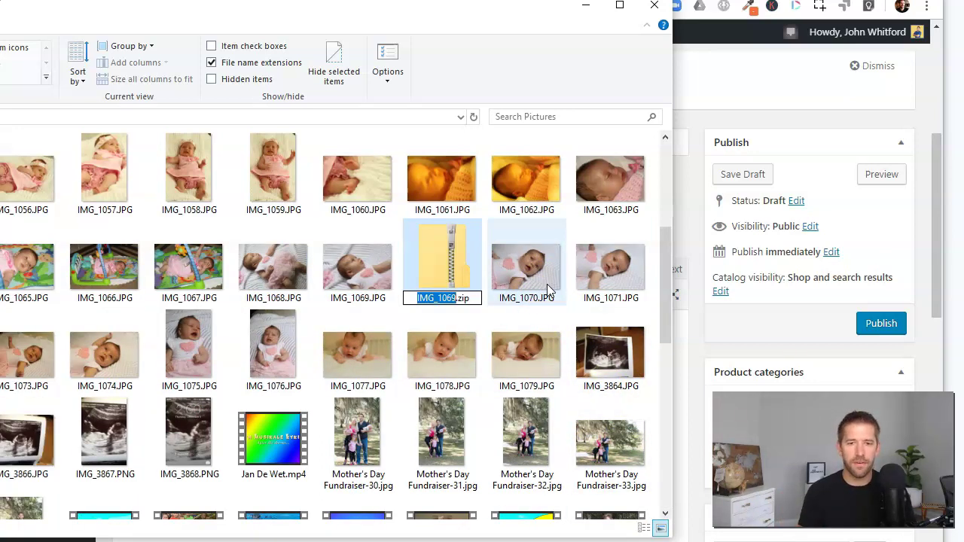
{"action": "type", "text": "Newborn"}
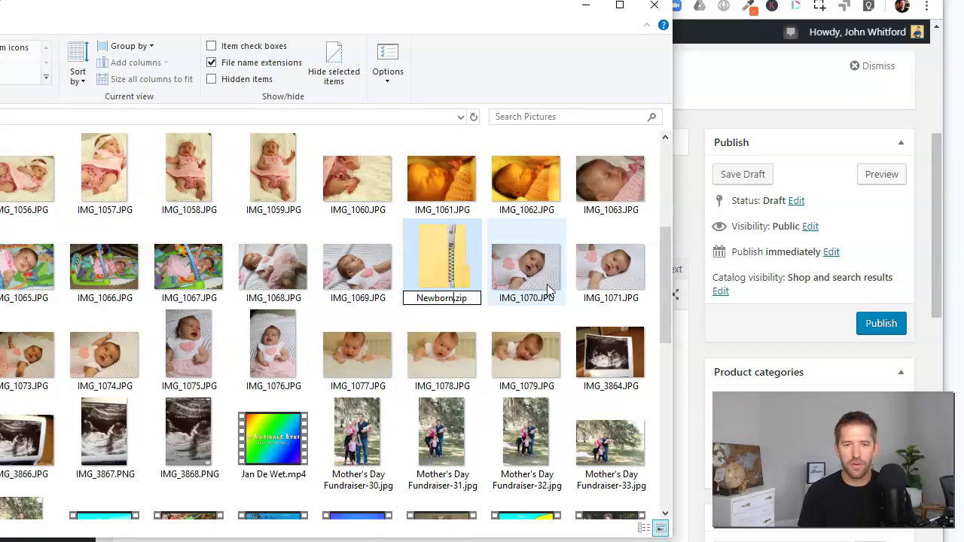
{"action": "type", "text": " Photos"}
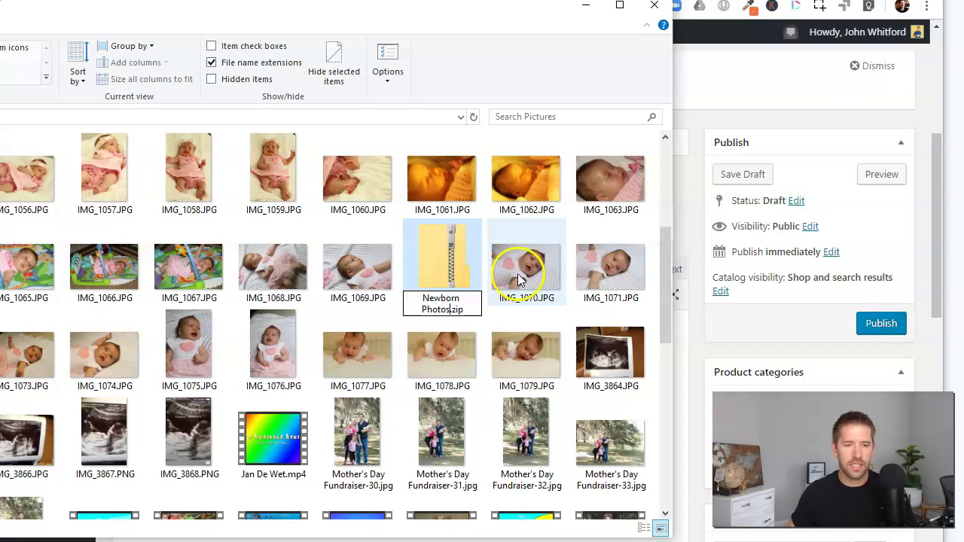
{"action": "key", "text": "Return"}
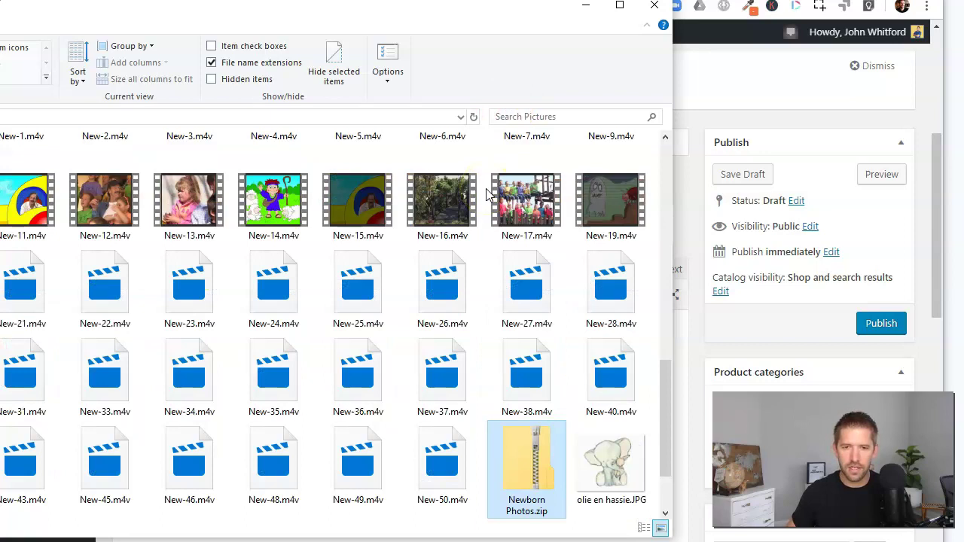
{"action": "left_click_drag", "start_coordinate": [532, 19], "coordinate": [627, 0]}
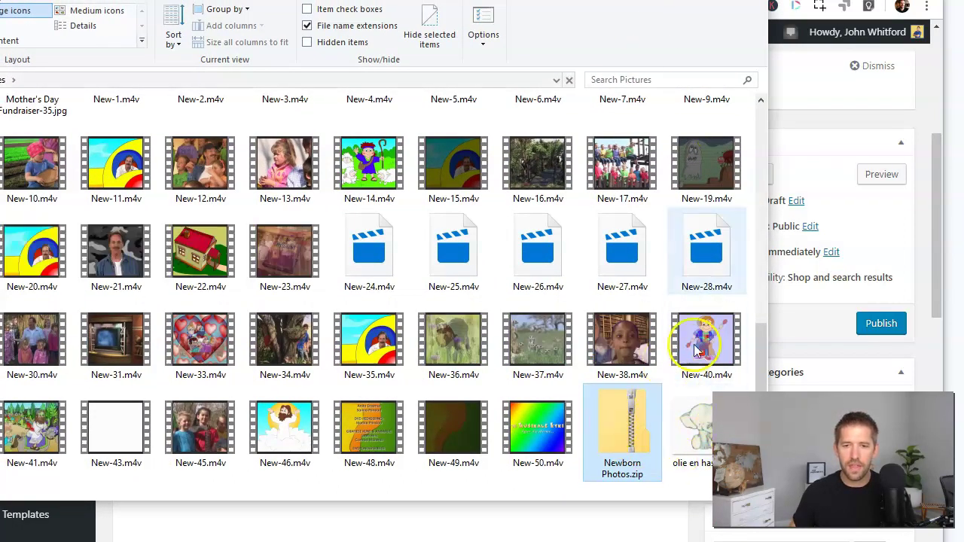
{"action": "left_click", "coordinate": [819, 97]}
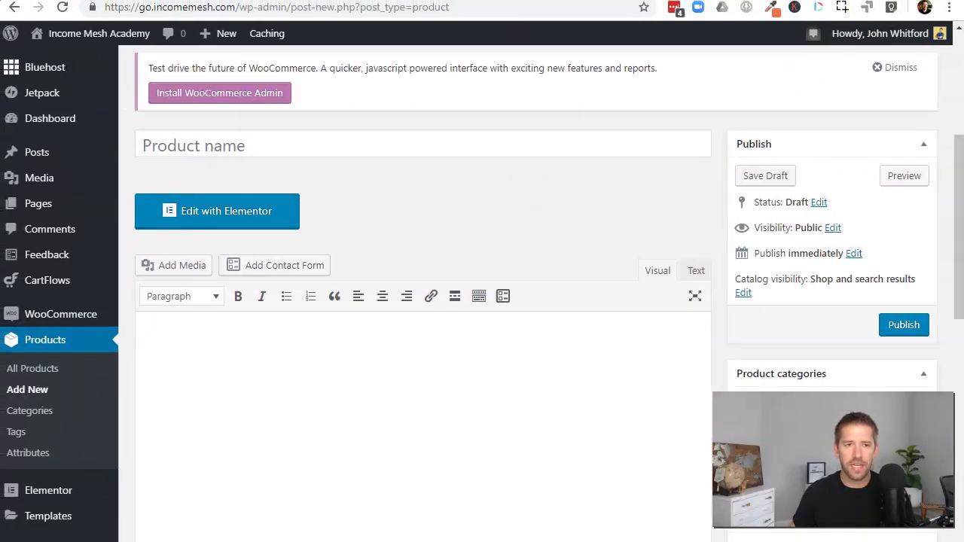
Open Media > Add New from the WordPress admin sidebar
{"action": "mouse_move", "coordinate": [49, 320]}
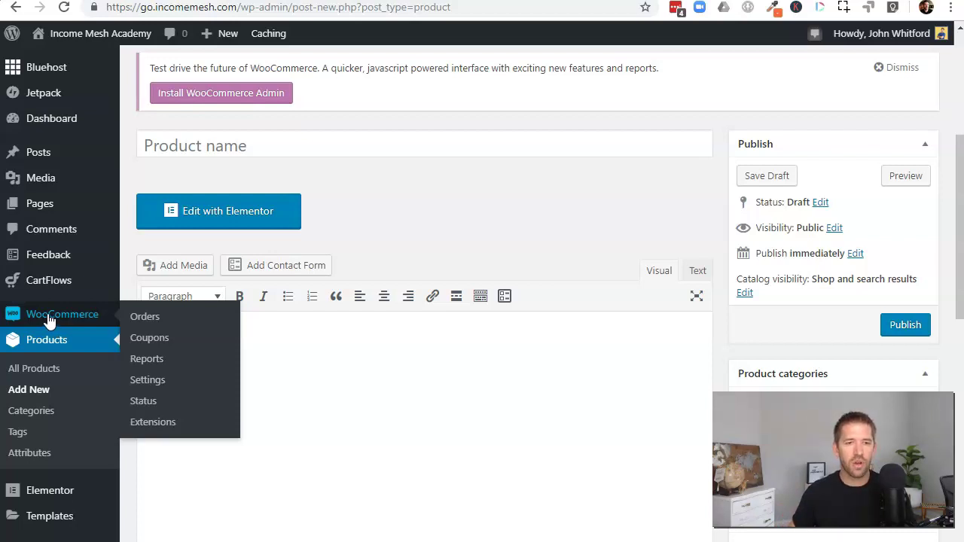
{"action": "left_click", "coordinate": [53, 188]}
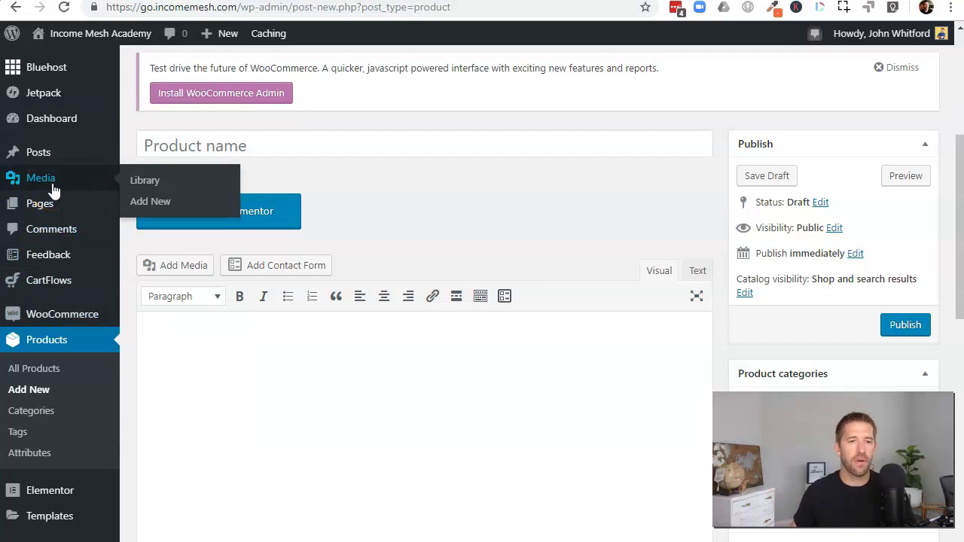
{"action": "left_click", "coordinate": [53, 187]}
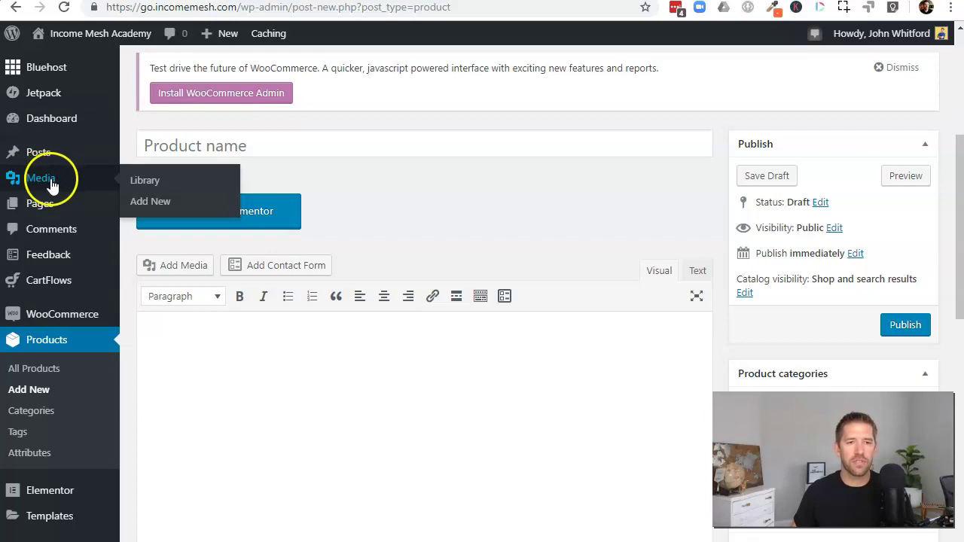
Upload the zip archive by dragging Newborn Photos.zip onto the media upload area
{"action": "left_click", "coordinate": [144, 200]}
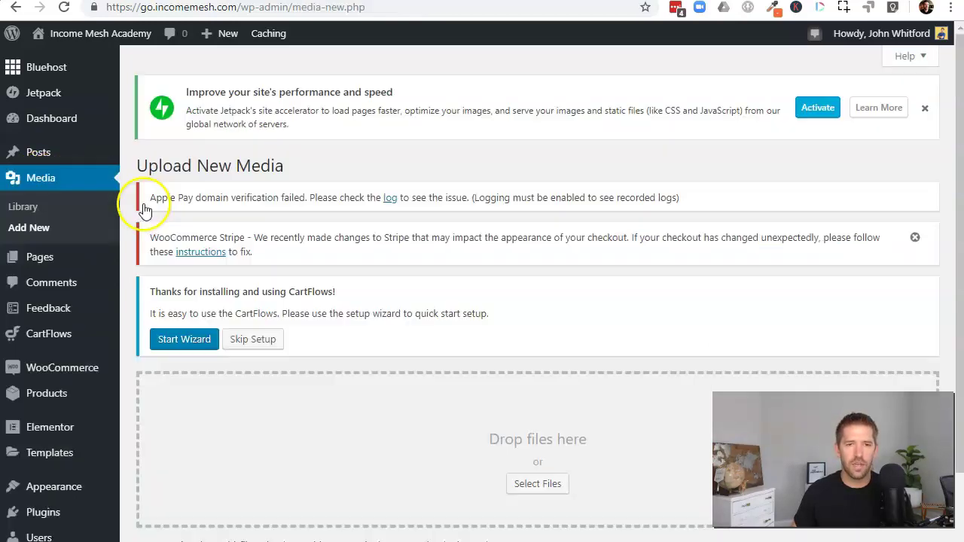
{"action": "scroll", "coordinate": [477, 252], "scroll_direction": "down", "scroll_amount": 1}
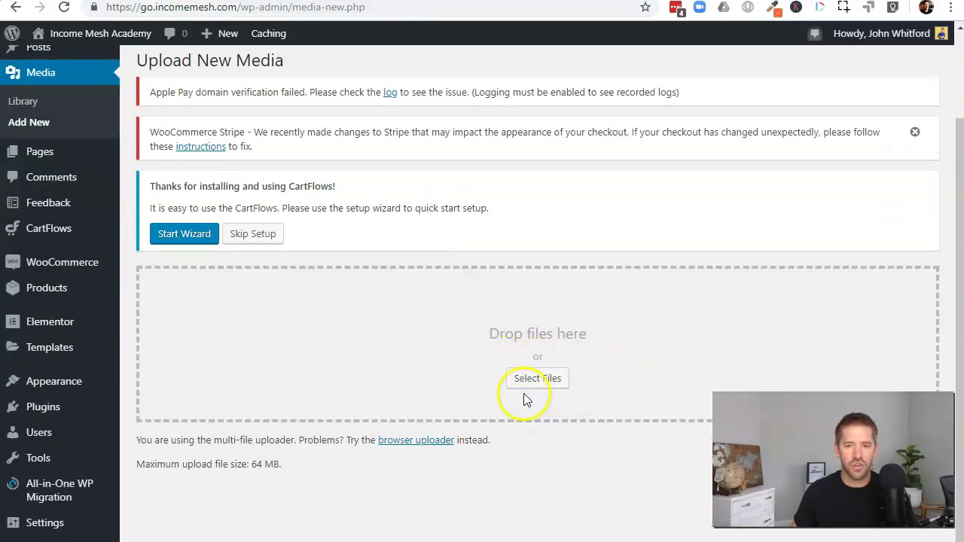
{"action": "left_click", "coordinate": [562, 376]}
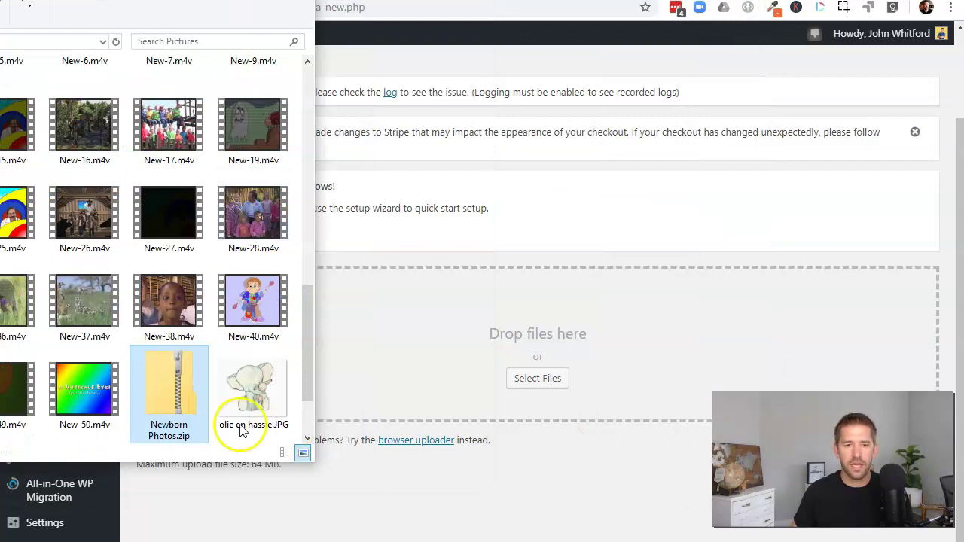
{"action": "left_click_drag", "start_coordinate": [171, 401], "coordinate": [606, 391]}
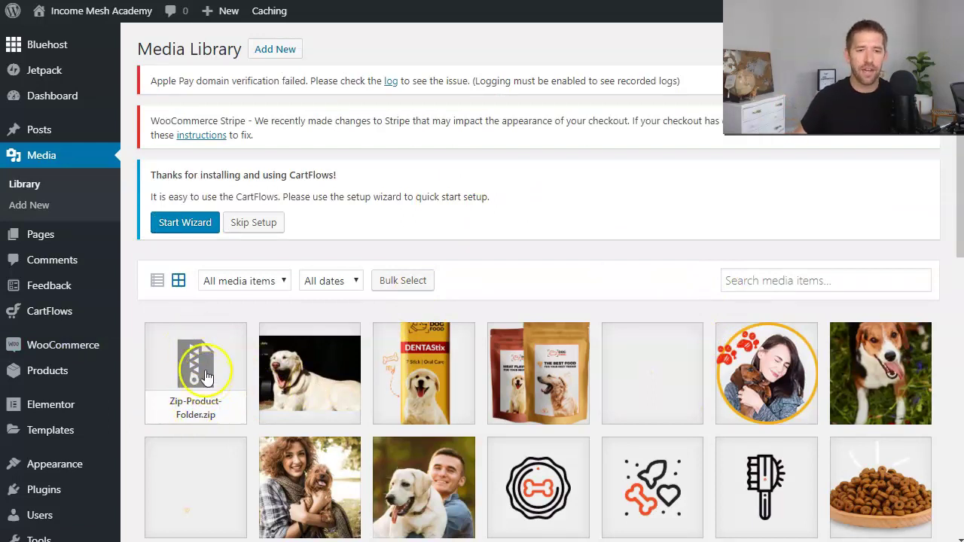
Copy Zip-Product-Folder.zip's file URL from its attachment details, then close the details
{"action": "left_click", "coordinate": [206, 369]}
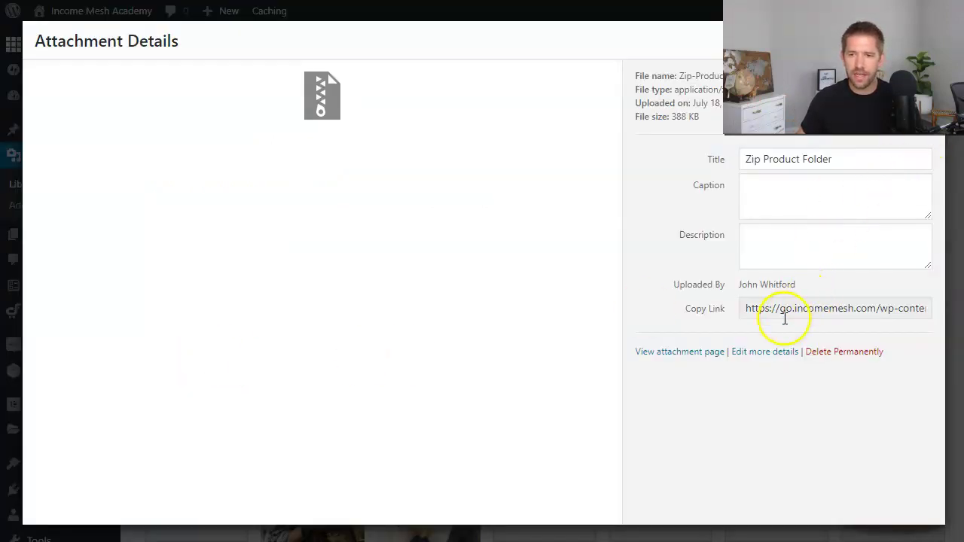
{"action": "left_click", "coordinate": [818, 308]}
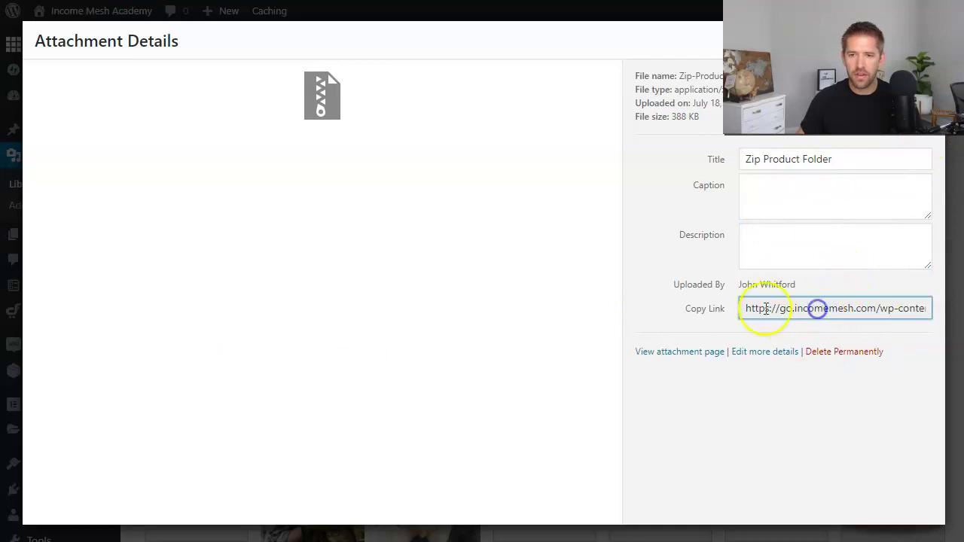
{"action": "left_click_drag", "start_coordinate": [747, 308], "coordinate": [852, 316]}
{"action": "key", "text": "End"}
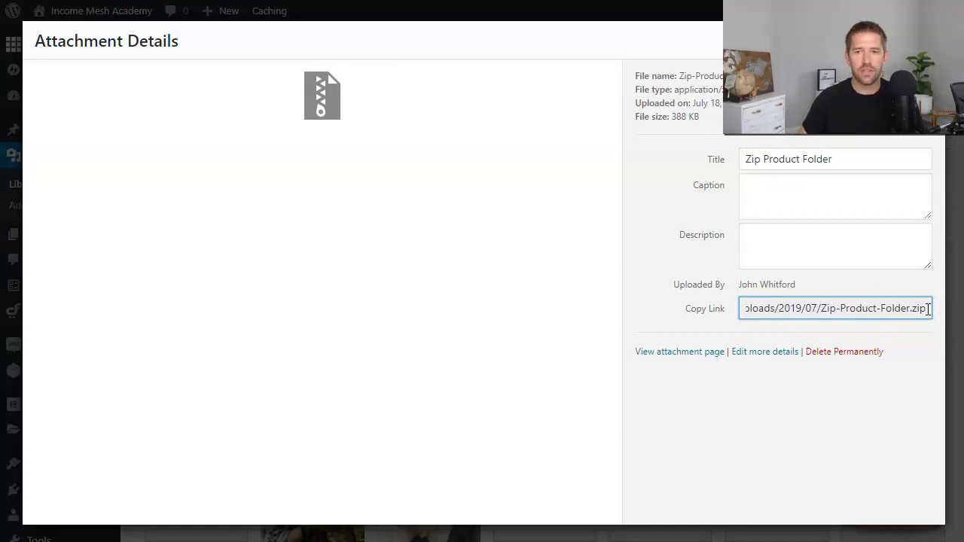
{"action": "left_click", "coordinate": [881, 308]}
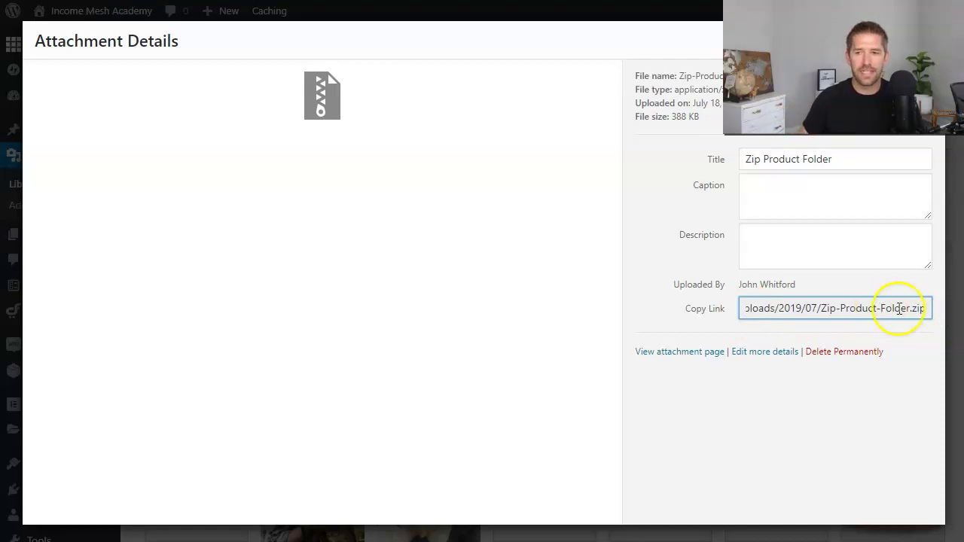
{"action": "triple_click", "coordinate": [814, 308]}
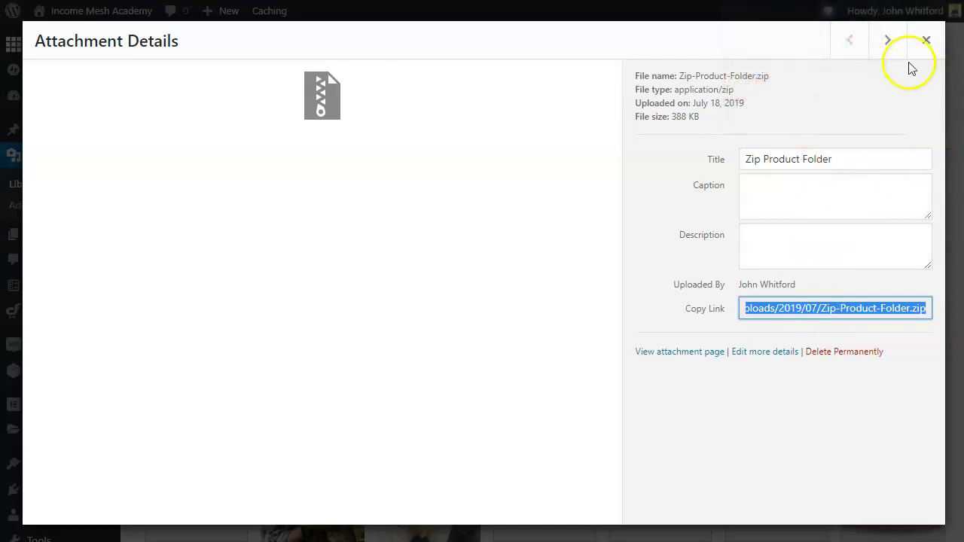
{"action": "left_click", "coordinate": [926, 40]}
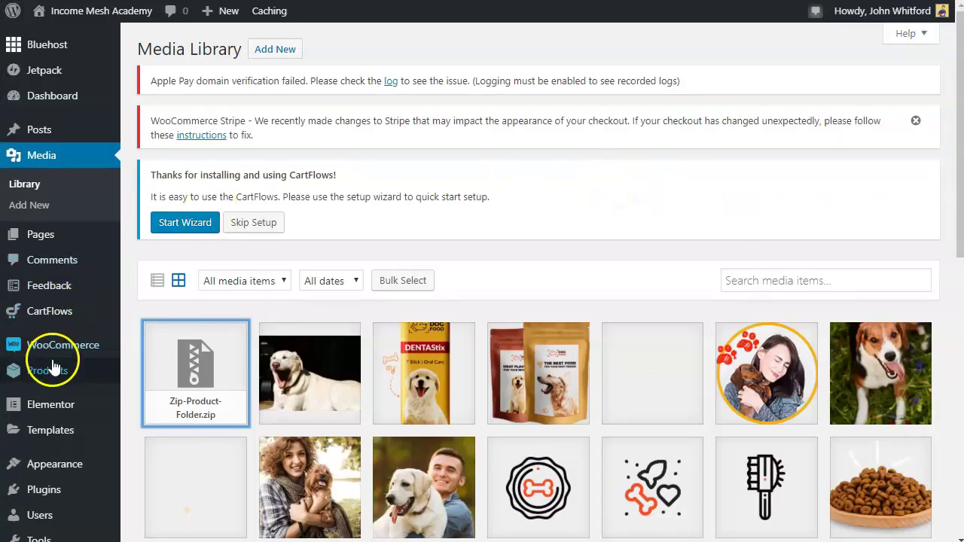
Add a new product titled 'Photo Album' and scroll down to Product data
{"action": "mouse_move", "coordinate": [52, 368]}
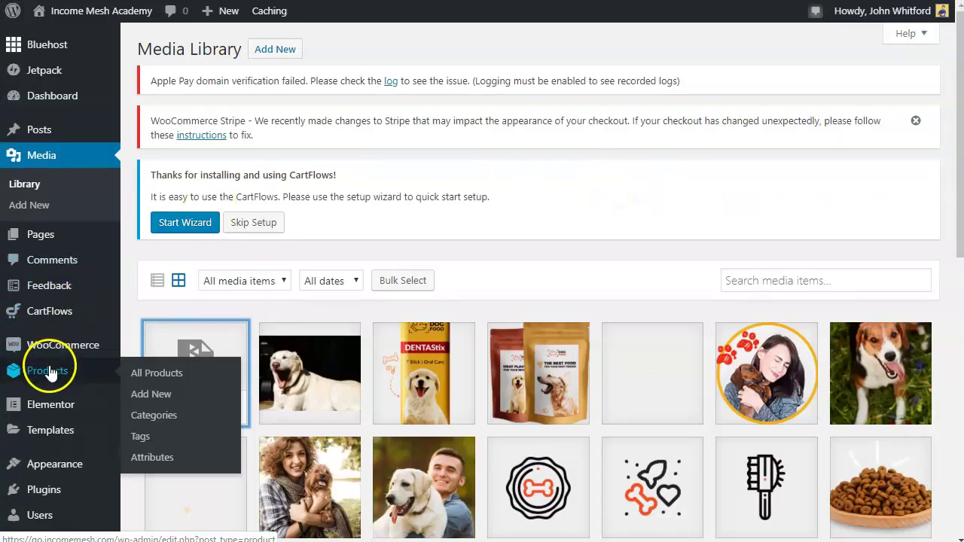
{"action": "left_click", "coordinate": [173, 394]}
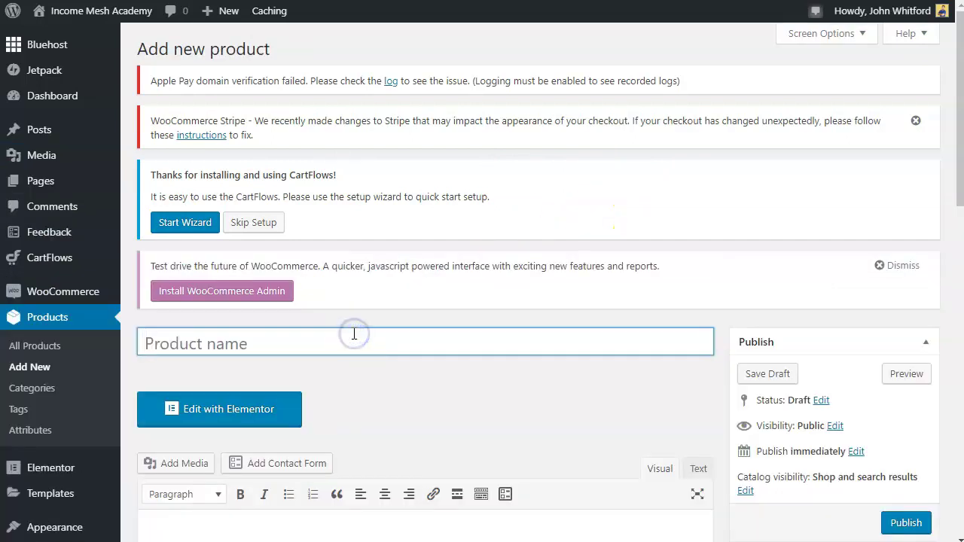
{"action": "type", "text": "Photo Album"}
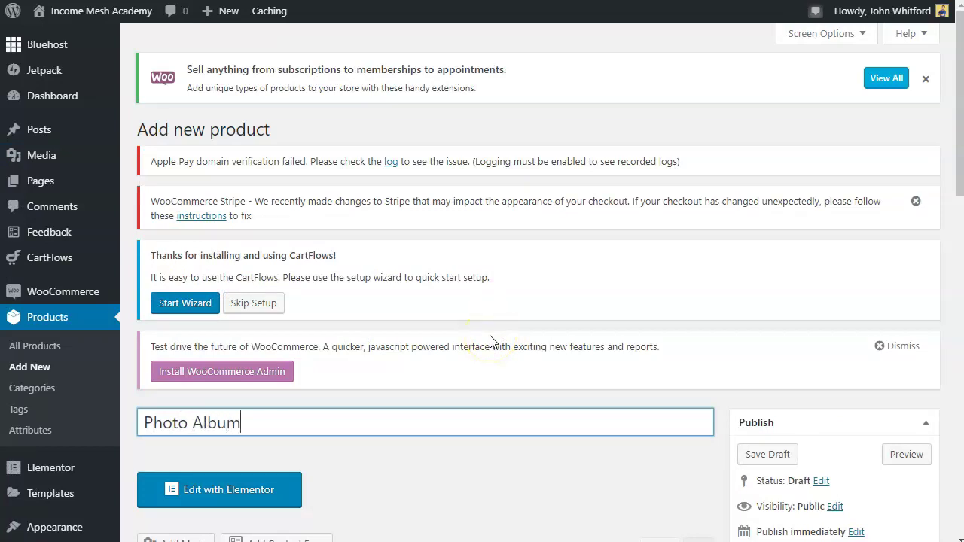
{"action": "scroll", "coordinate": [489, 339], "scroll_direction": "down", "scroll_amount": 5}
{"action": "left_click", "coordinate": [467, 339]}
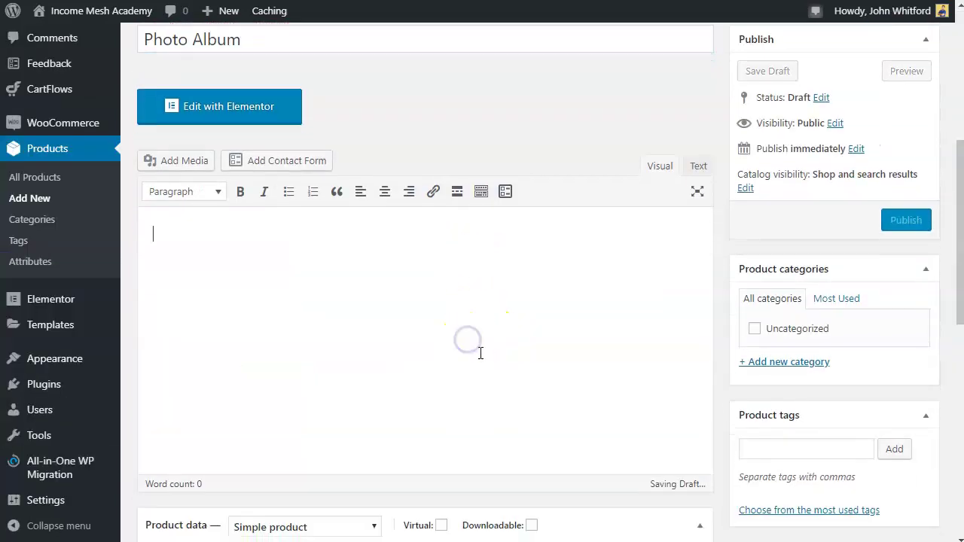
{"action": "scroll", "coordinate": [482, 354], "scroll_direction": "down", "scroll_amount": 3}
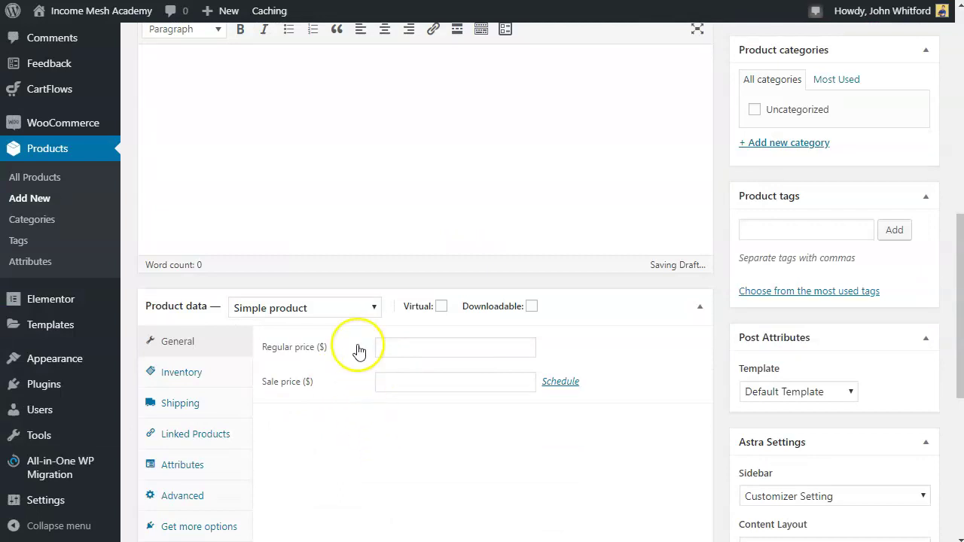
Keep the product type Simple product and tick Virtual and Downloadable
{"action": "left_click", "coordinate": [351, 309]}
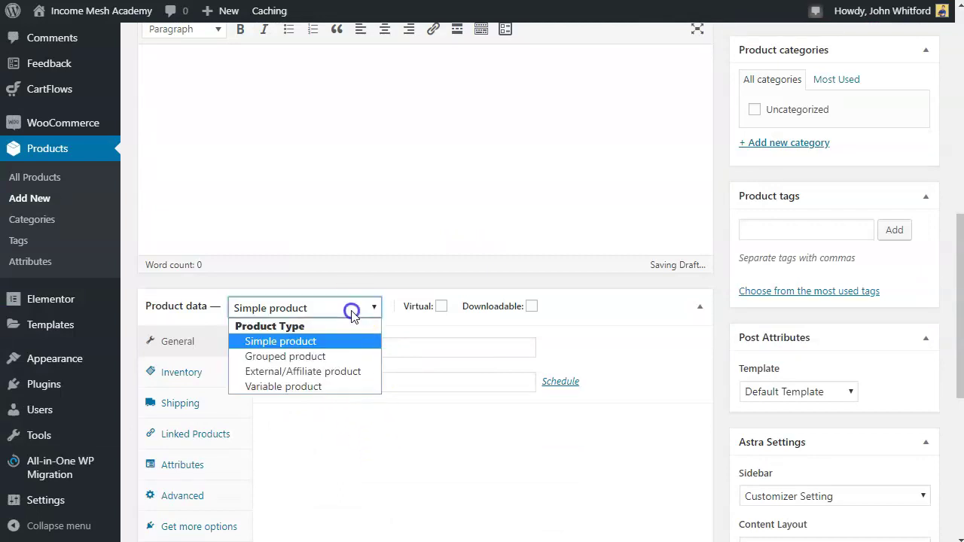
{"action": "left_click", "coordinate": [312, 341]}
{"action": "left_click", "coordinate": [441, 307]}
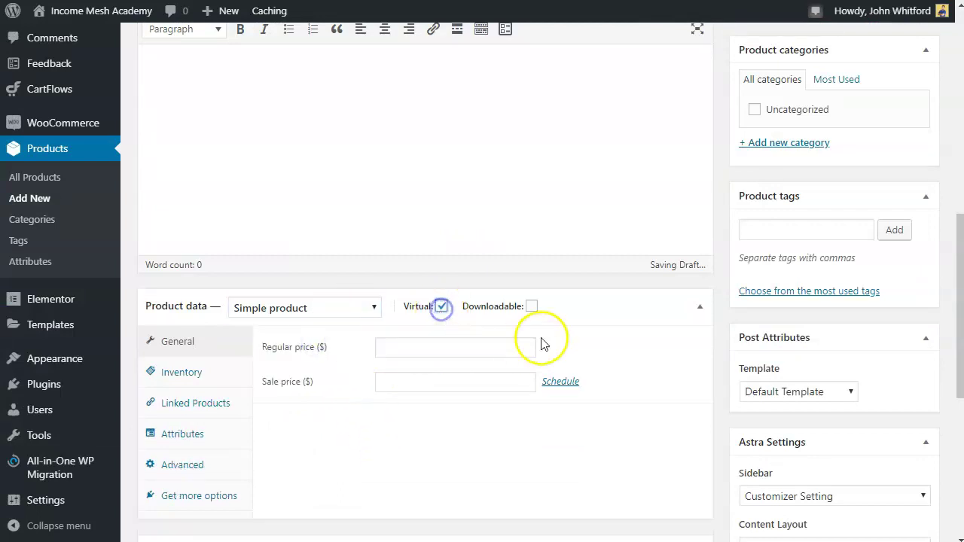
{"action": "left_click", "coordinate": [532, 307]}
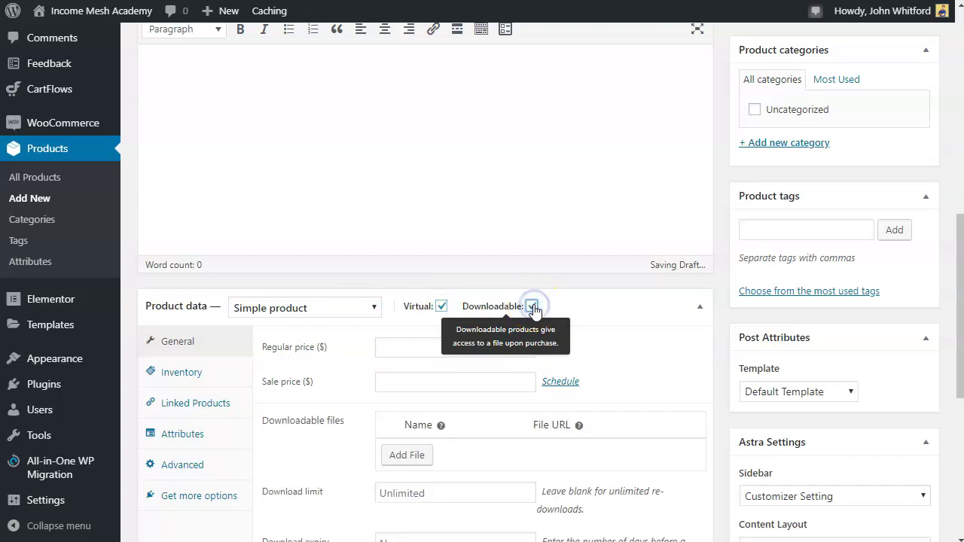
{"action": "scroll", "coordinate": [628, 357], "scroll_direction": "down", "scroll_amount": 1}
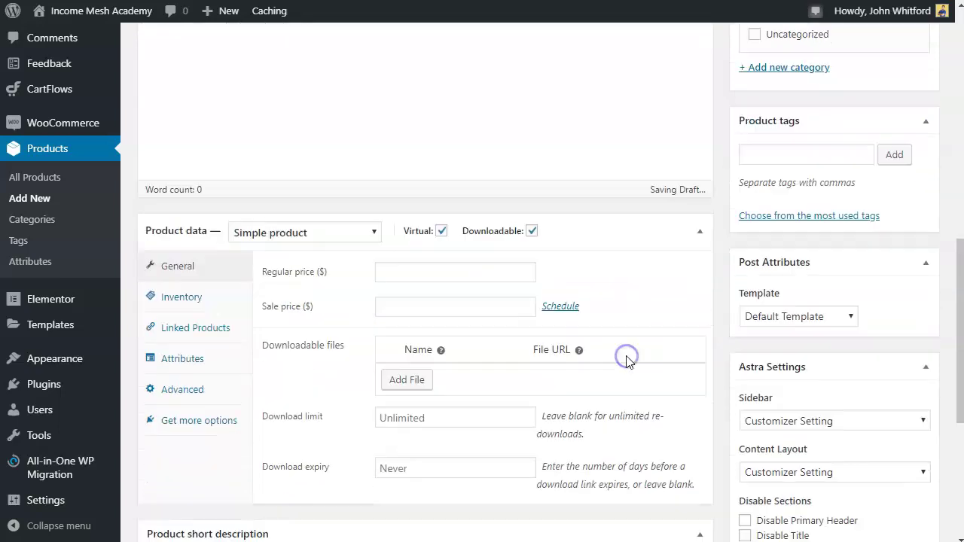
{"action": "left_click", "coordinate": [531, 231]}
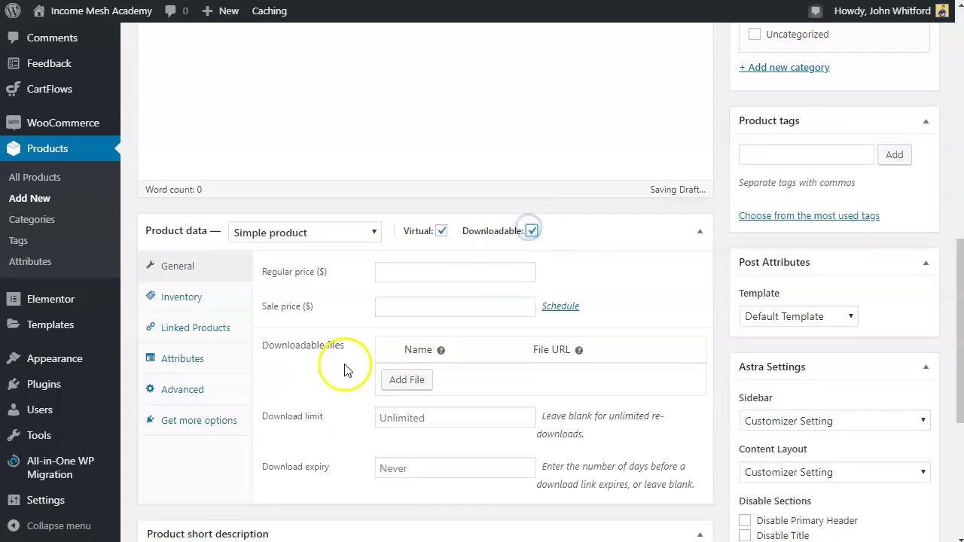
{"action": "scroll", "coordinate": [340, 369], "scroll_direction": "down", "scroll_amount": 1}
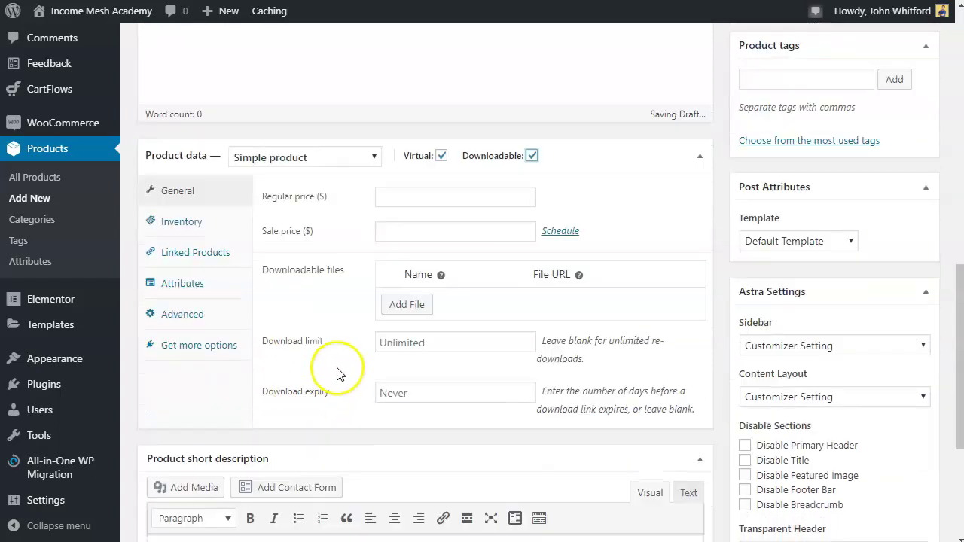
Add a download file named 'Photo Album' with the Zip-Product-Folder.zip URL
{"action": "left_click", "coordinate": [409, 302]}
{"action": "left_click", "coordinate": [446, 307]}
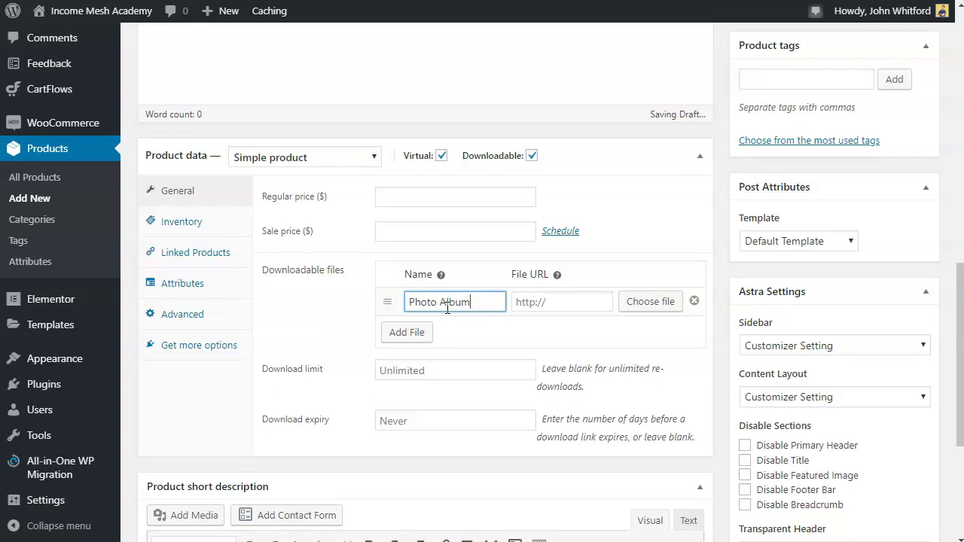
{"action": "left_click", "coordinate": [560, 299]}
{"action": "left_click", "coordinate": [557, 333]}
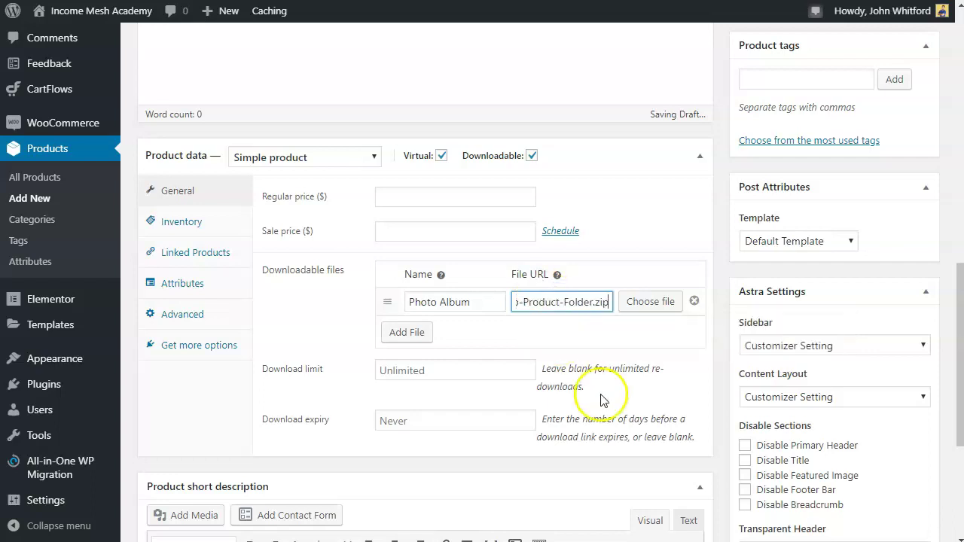
{"action": "left_click_drag", "start_coordinate": [608, 301], "coordinate": [519, 300]}
{"action": "left_click", "coordinate": [551, 332]}
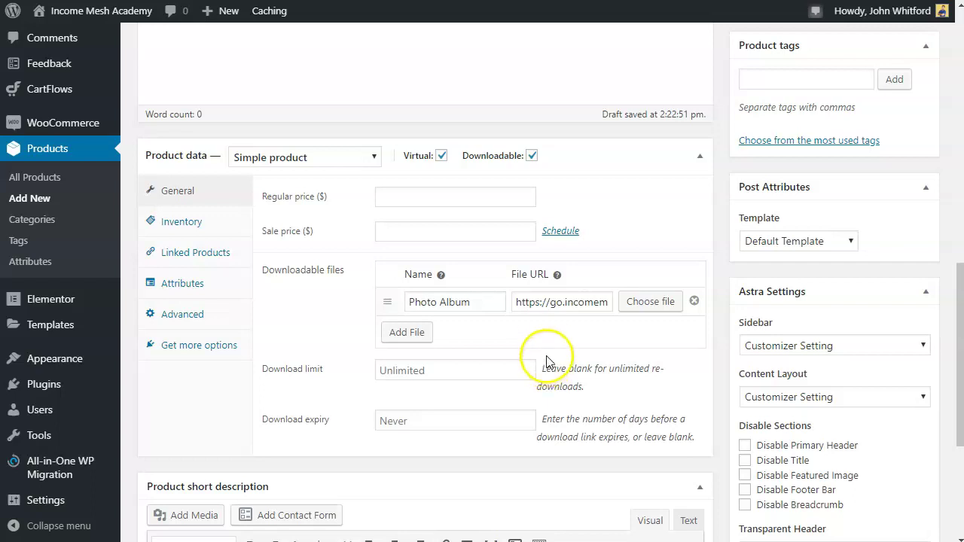
Leave the download limit unlimited
{"action": "left_click", "coordinate": [467, 376]}
{"action": "left_click", "coordinate": [299, 371]}
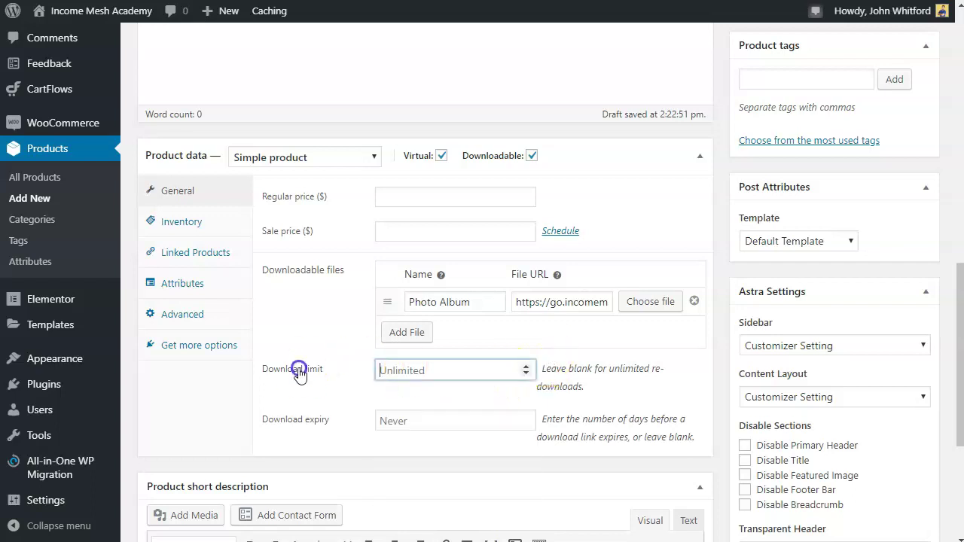
{"action": "left_click", "coordinate": [290, 393]}
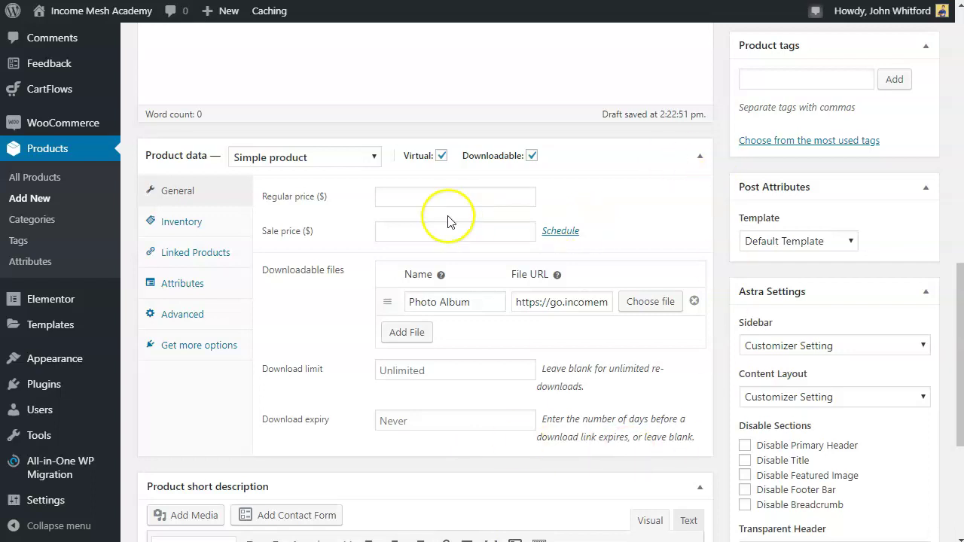
Set the product's regular price to 0
{"action": "left_click", "coordinate": [447, 191]}
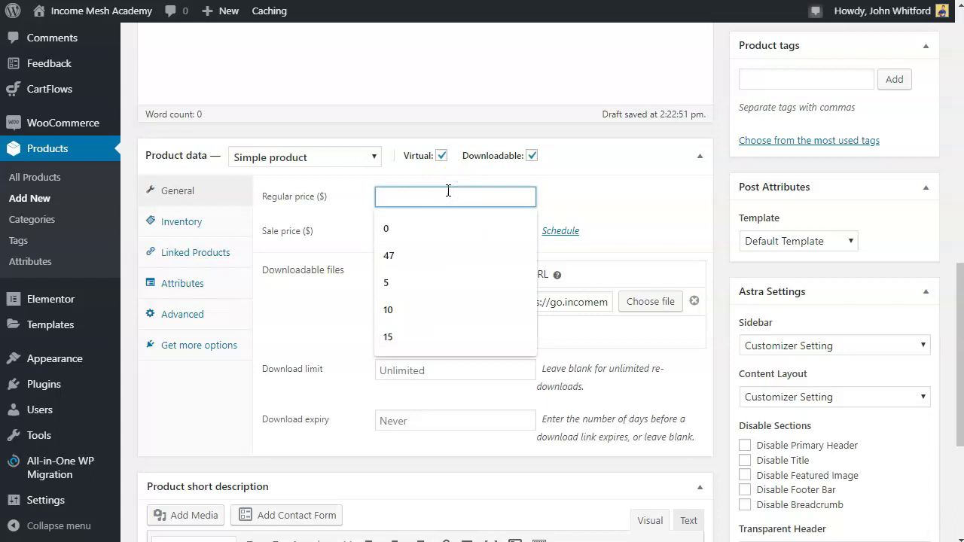
{"action": "type", "text": "0"}
{"action": "left_click", "coordinate": [613, 201]}
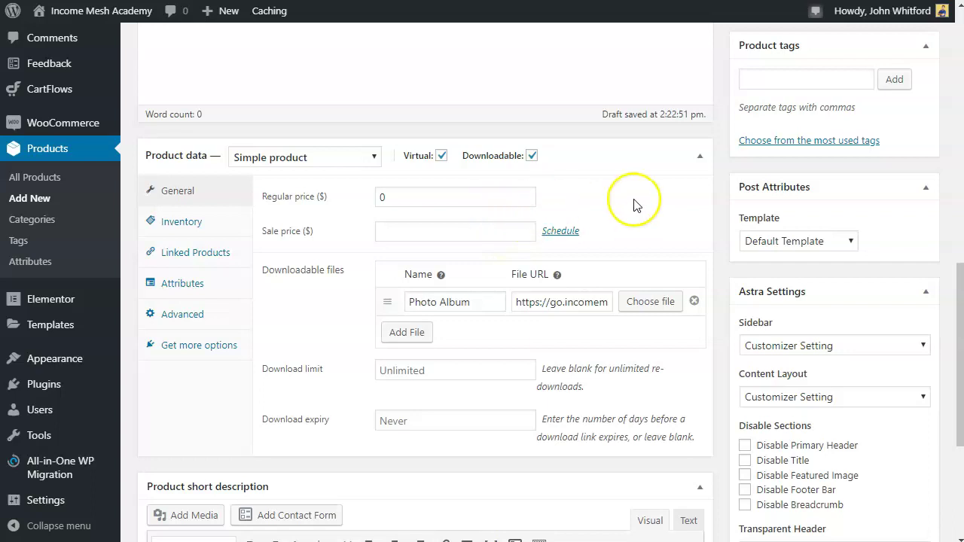
{"action": "scroll", "coordinate": [486, 305], "scroll_direction": "down", "scroll_amount": 3}
{"action": "scroll", "coordinate": [497, 316], "scroll_direction": "up", "scroll_amount": 3}
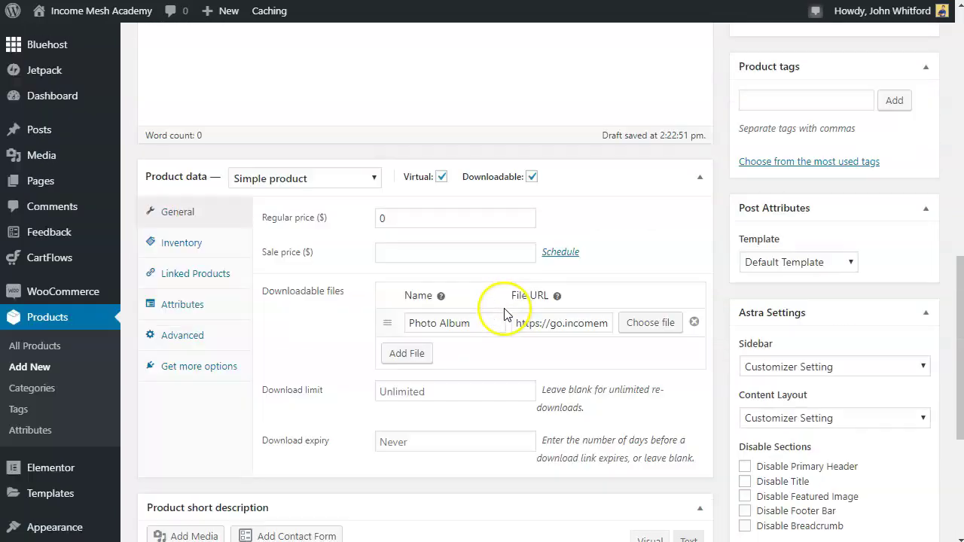
{"action": "scroll", "coordinate": [504, 315], "scroll_direction": "up", "scroll_amount": 10}
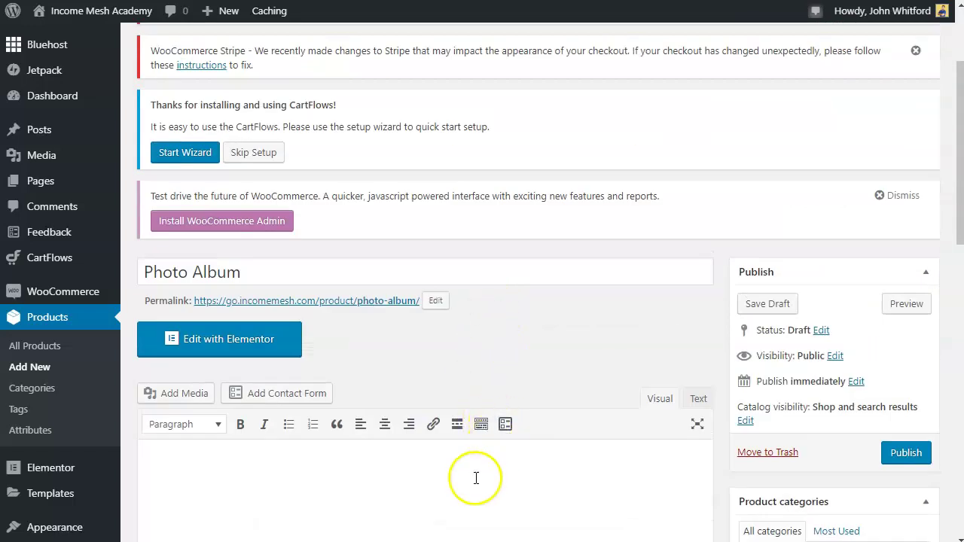
Choose the smiling man-with-white-dog photo from the Media Library as product image
{"action": "scroll", "coordinate": [476, 477], "scroll_direction": "down", "scroll_amount": 12}
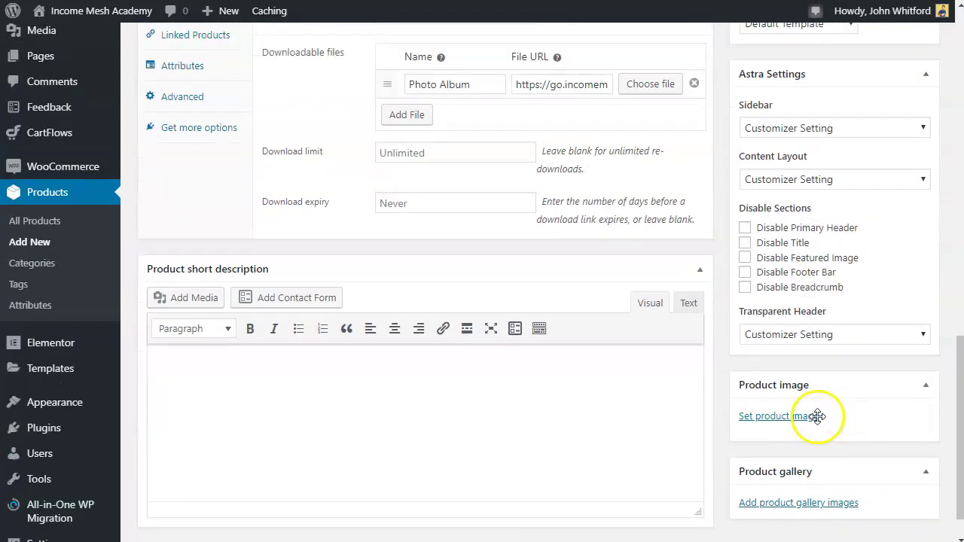
{"action": "scroll", "coordinate": [817, 415], "scroll_direction": "up", "scroll_amount": 1}
{"action": "left_click", "coordinate": [806, 447]}
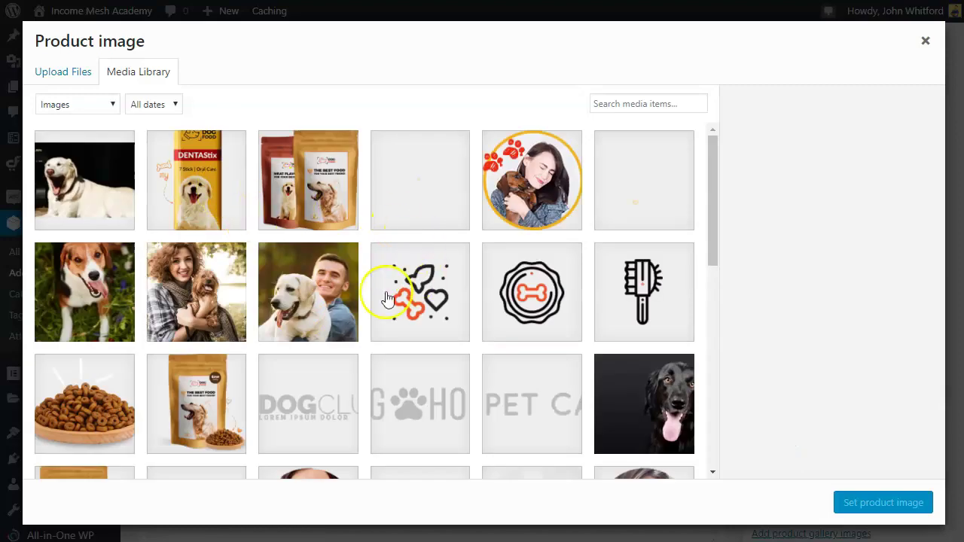
{"action": "left_click", "coordinate": [343, 290]}
{"action": "left_click", "coordinate": [881, 502]}
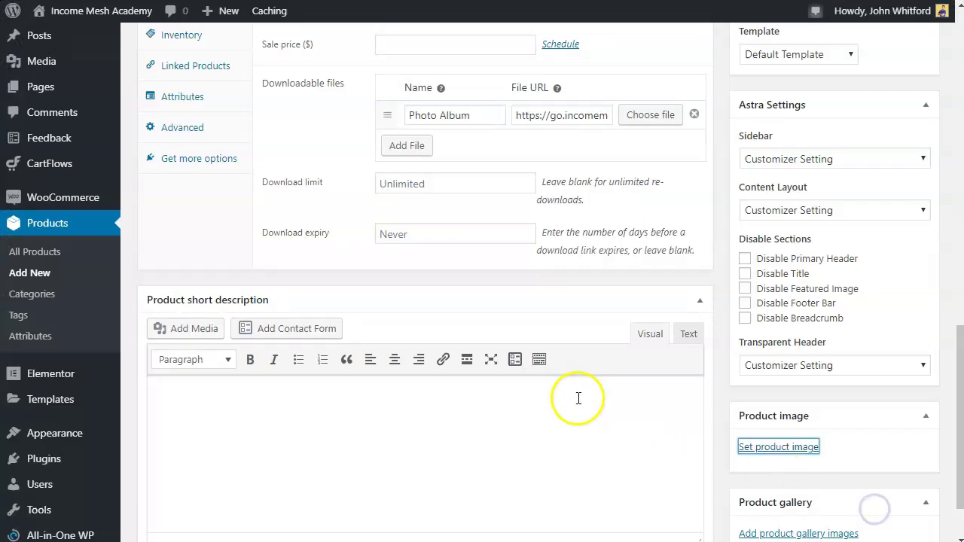
{"action": "scroll", "coordinate": [587, 429], "scroll_direction": "down", "scroll_amount": 3}
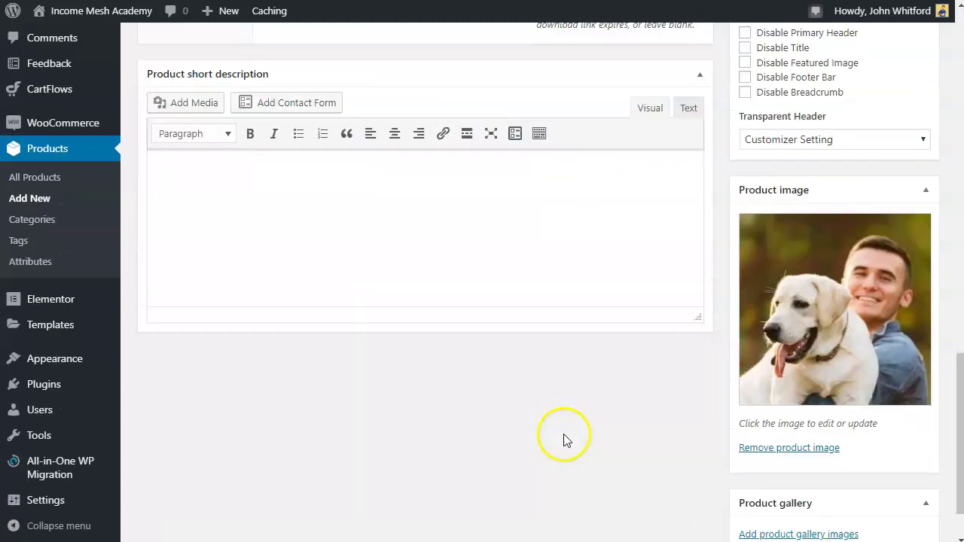
{"action": "scroll", "coordinate": [566, 441], "scroll_direction": "up", "scroll_amount": 10}
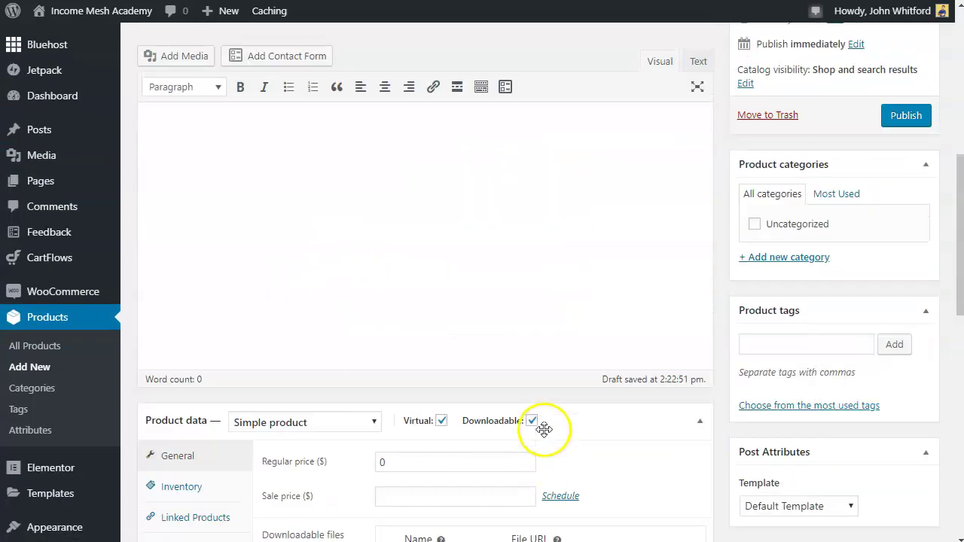
{"action": "scroll", "coordinate": [544, 429], "scroll_direction": "up", "scroll_amount": 2}
Publish Photo Album, open its product page in an incognito window, and add it to cart
{"action": "left_click", "coordinate": [905, 267]}
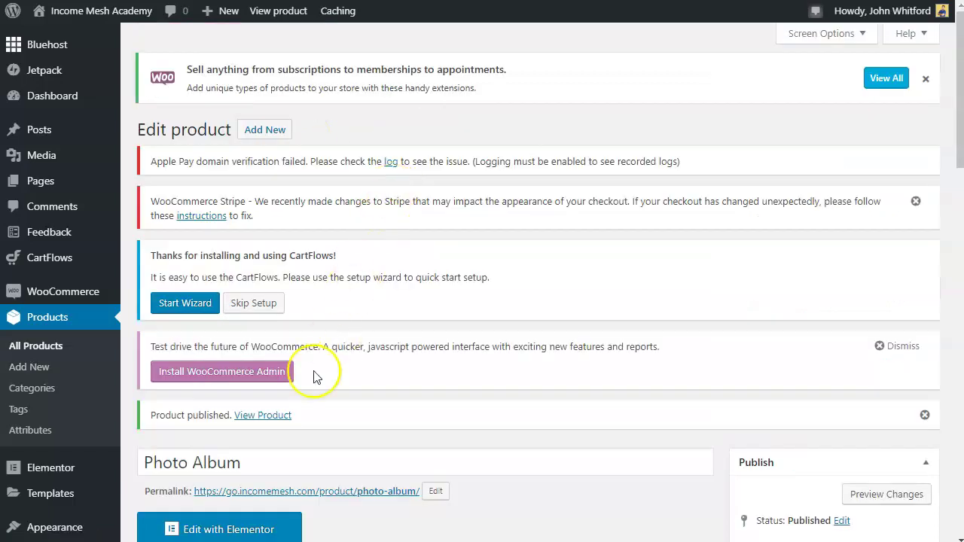
{"action": "right_click", "coordinate": [277, 420]}
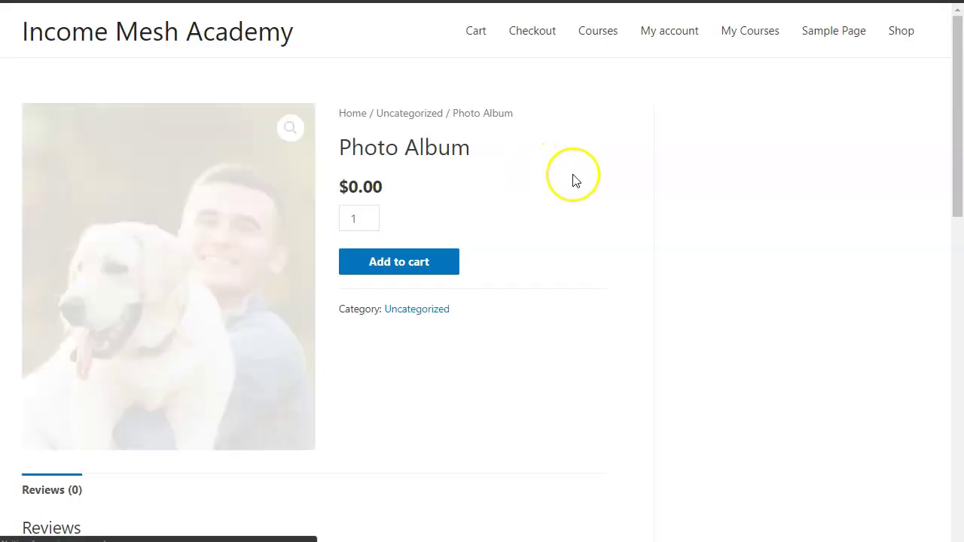
{"action": "left_click", "coordinate": [401, 360]}
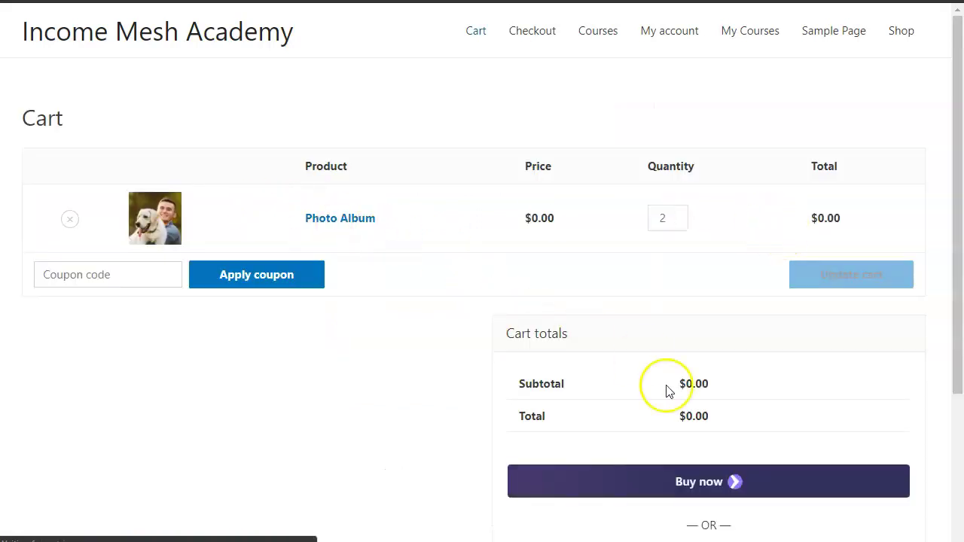
Check out the 2 Photo Album order with autofilled billing details, placing it at $0.00
{"action": "scroll", "coordinate": [648, 457], "scroll_direction": "down", "scroll_amount": 3}
{"action": "left_click", "coordinate": [691, 361]}
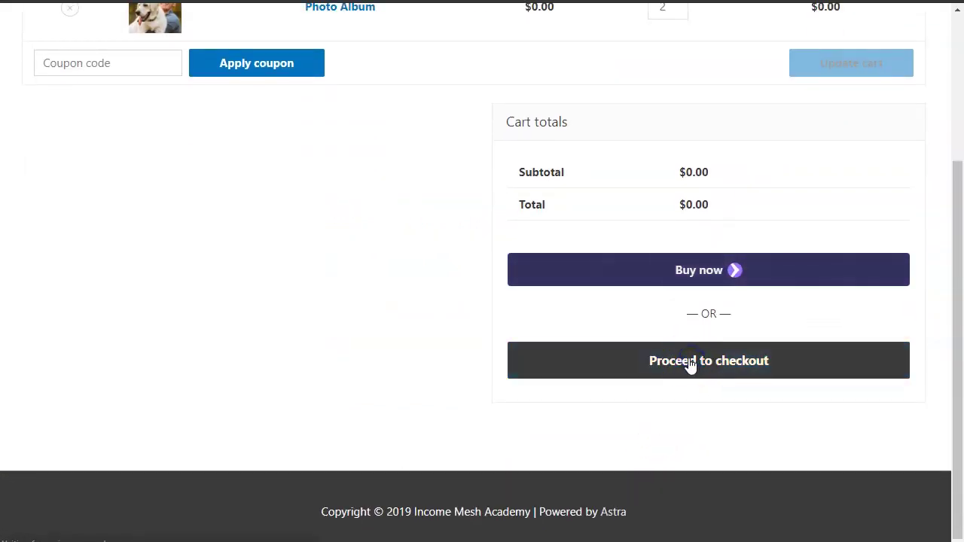
{"action": "scroll", "coordinate": [559, 311], "scroll_direction": "down", "scroll_amount": 1}
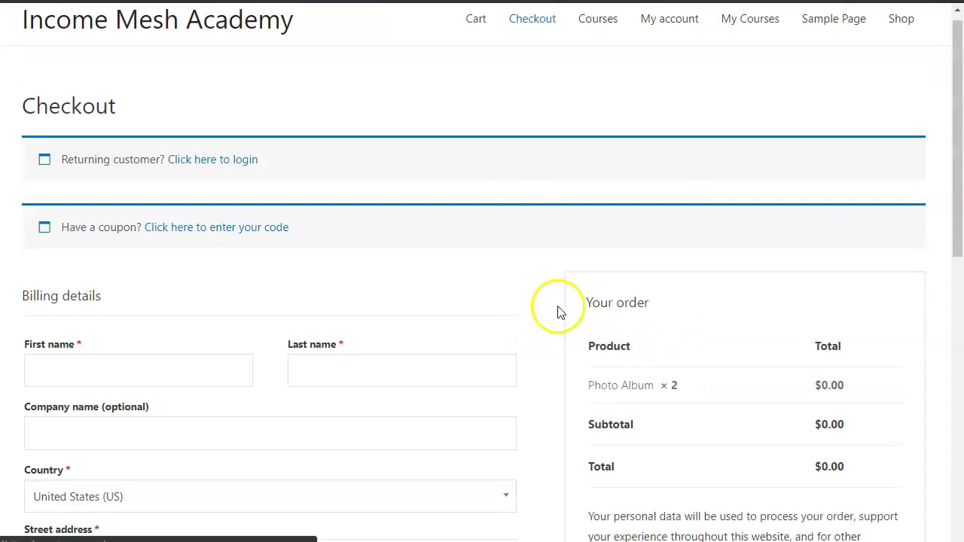
{"action": "scroll", "coordinate": [558, 311], "scroll_direction": "down", "scroll_amount": 3}
{"action": "left_click", "coordinate": [113, 163]}
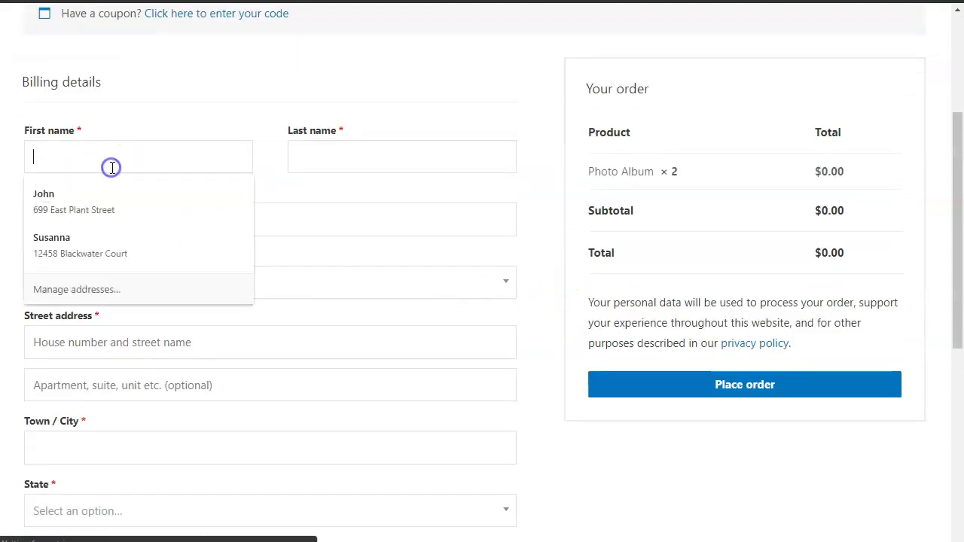
{"action": "left_click", "coordinate": [96, 218]}
{"action": "left_click", "coordinate": [780, 407]}
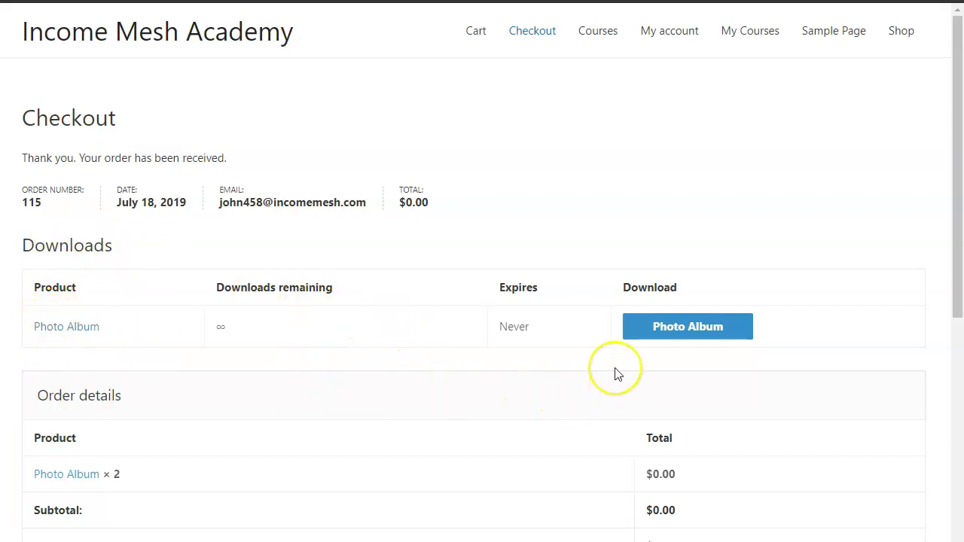
{"action": "scroll", "coordinate": [618, 373], "scroll_direction": "down", "scroll_amount": 1}
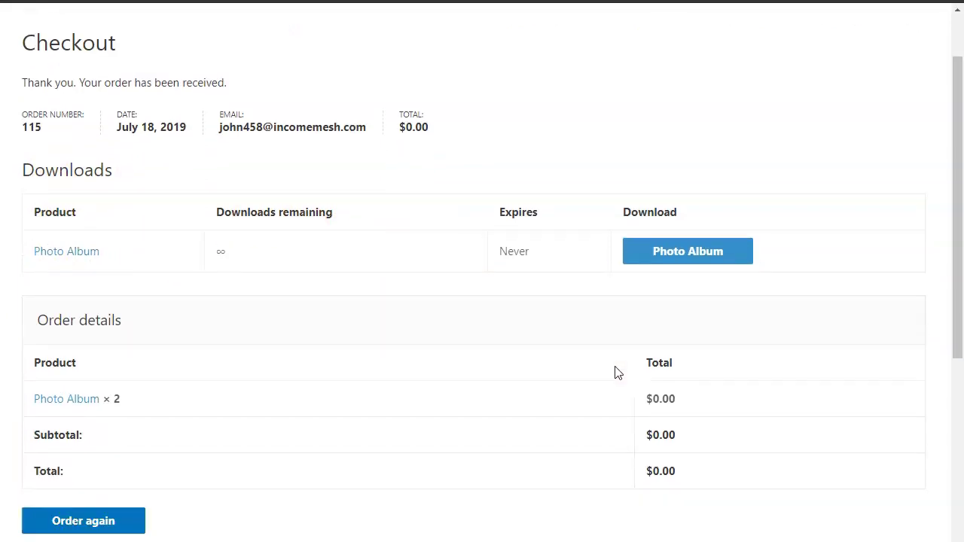
Download the Photo Album file, saving Zip-Product-Folder.zip to the Documents folder
{"action": "left_click", "coordinate": [686, 258]}
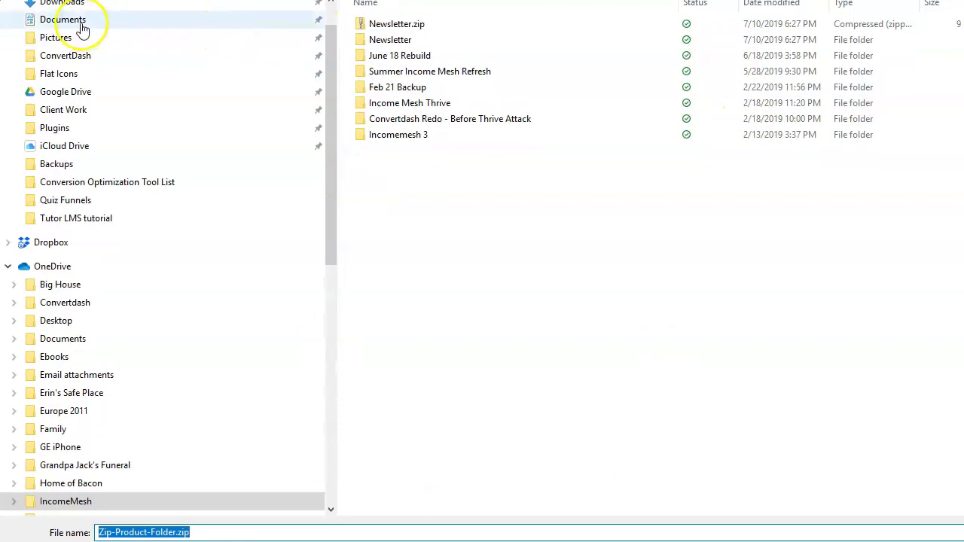
{"action": "left_click", "coordinate": [65, 24]}
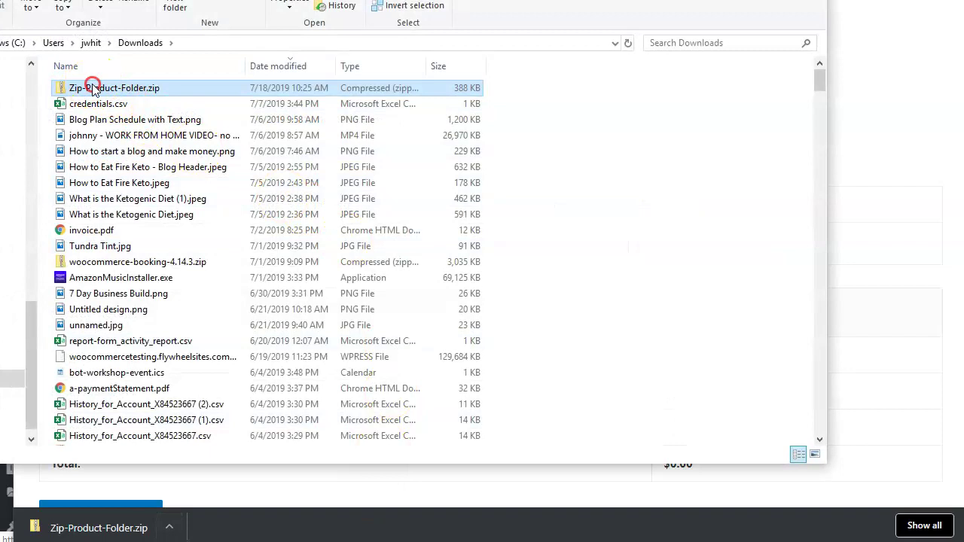
Extract Zip-Product-Folder.zip, view its five PNG images, and close both Explorer windows
{"action": "right_click", "coordinate": [92, 85]}
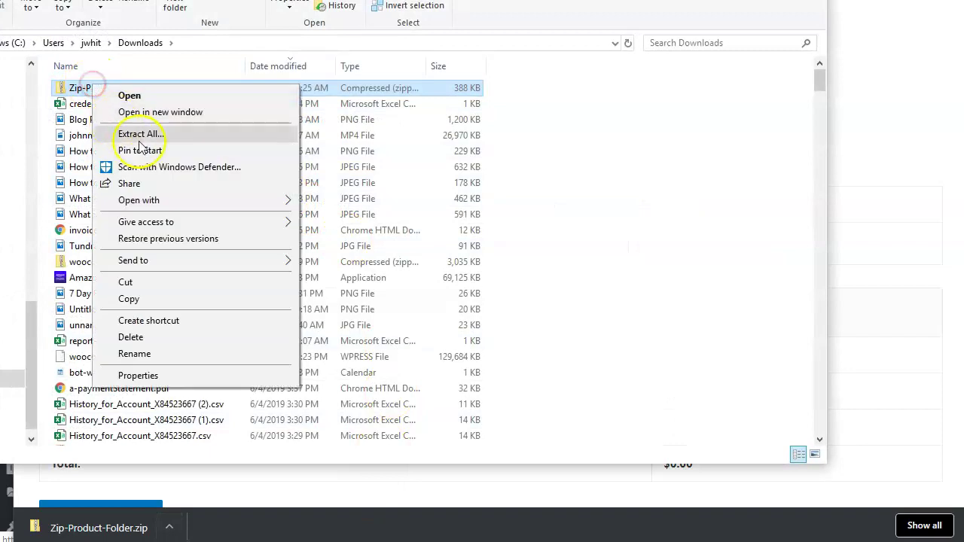
{"action": "left_click", "coordinate": [141, 134]}
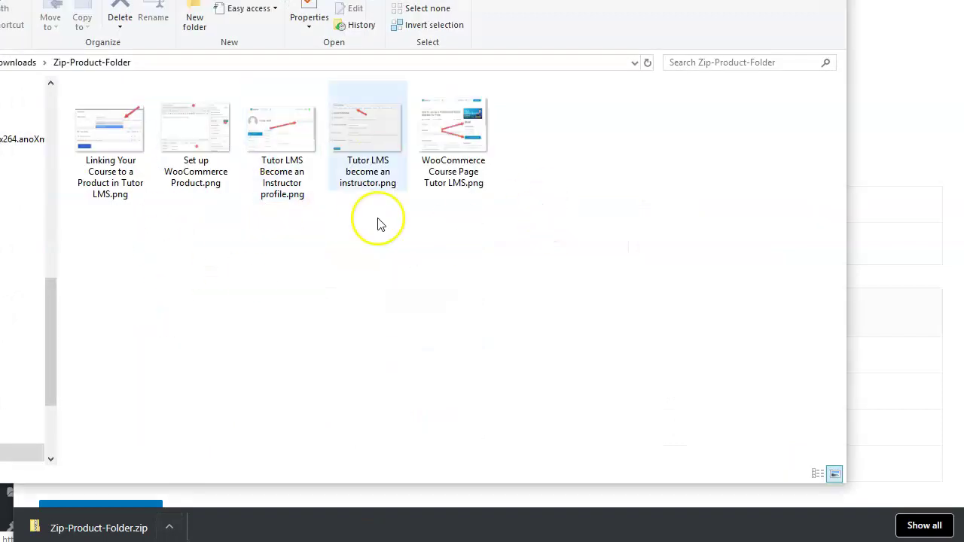
{"action": "key", "text": "alt+Tab"}
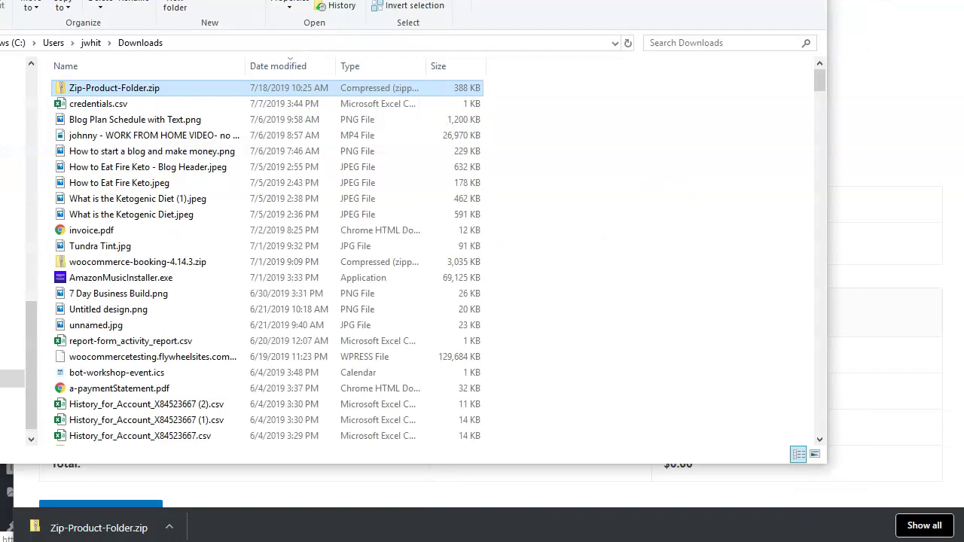
{"action": "key", "text": "alt+Tab"}
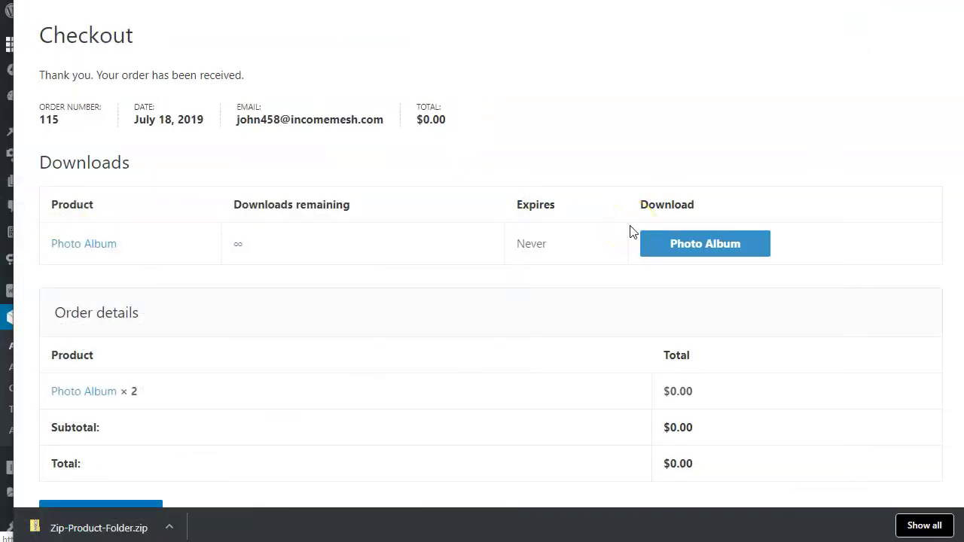